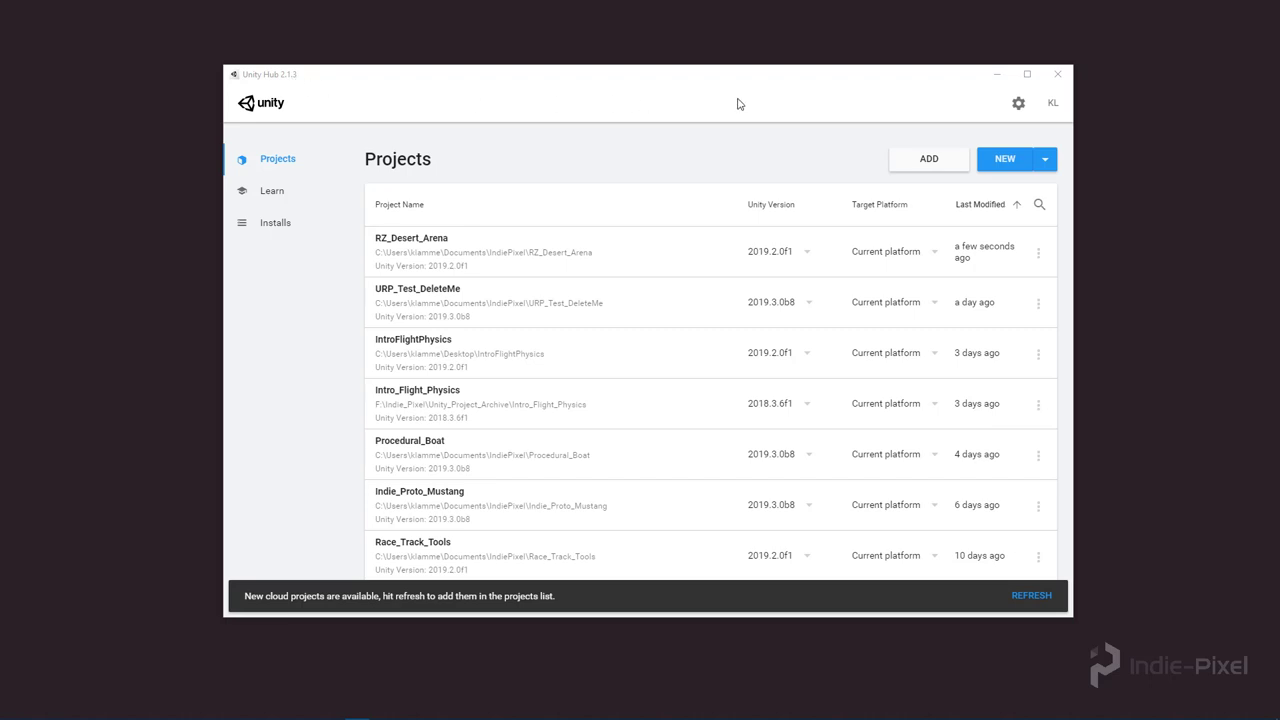
Start a new Unity Hub project using editor version 2019.3.0b8
left_click_drag(732, 84, 727, 93)
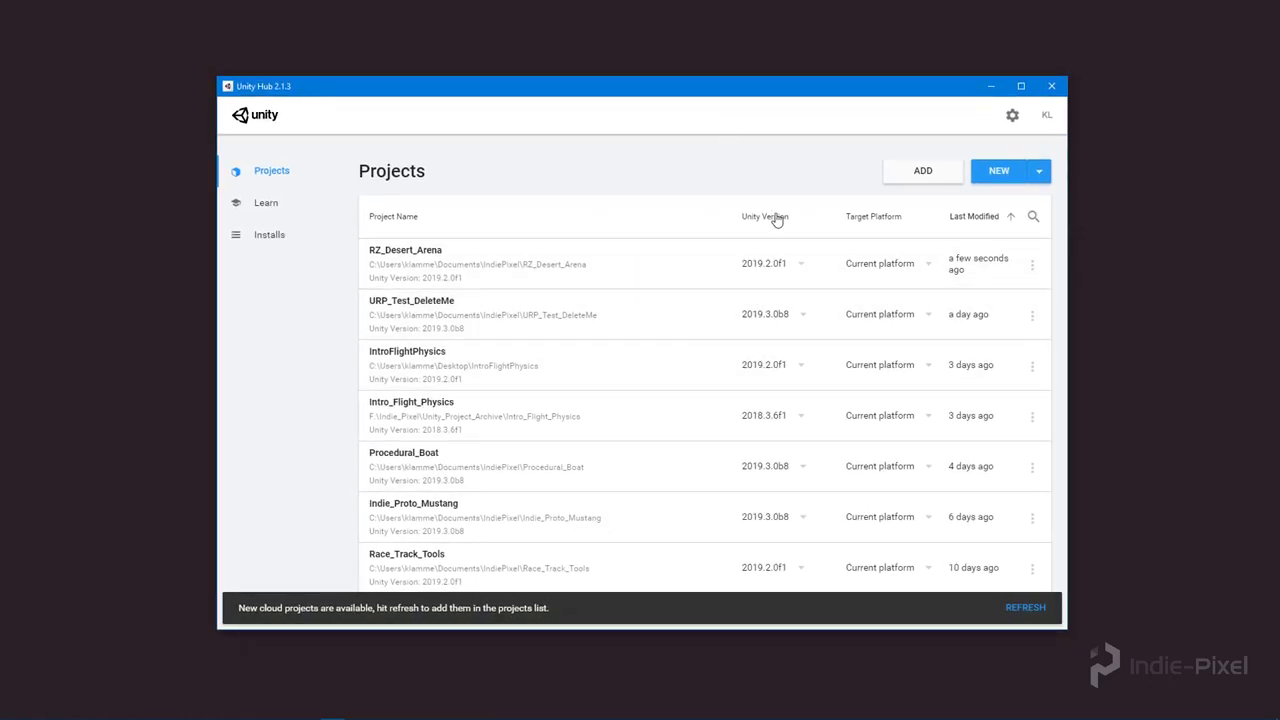
left_click_drag(779, 94, 775, 99)
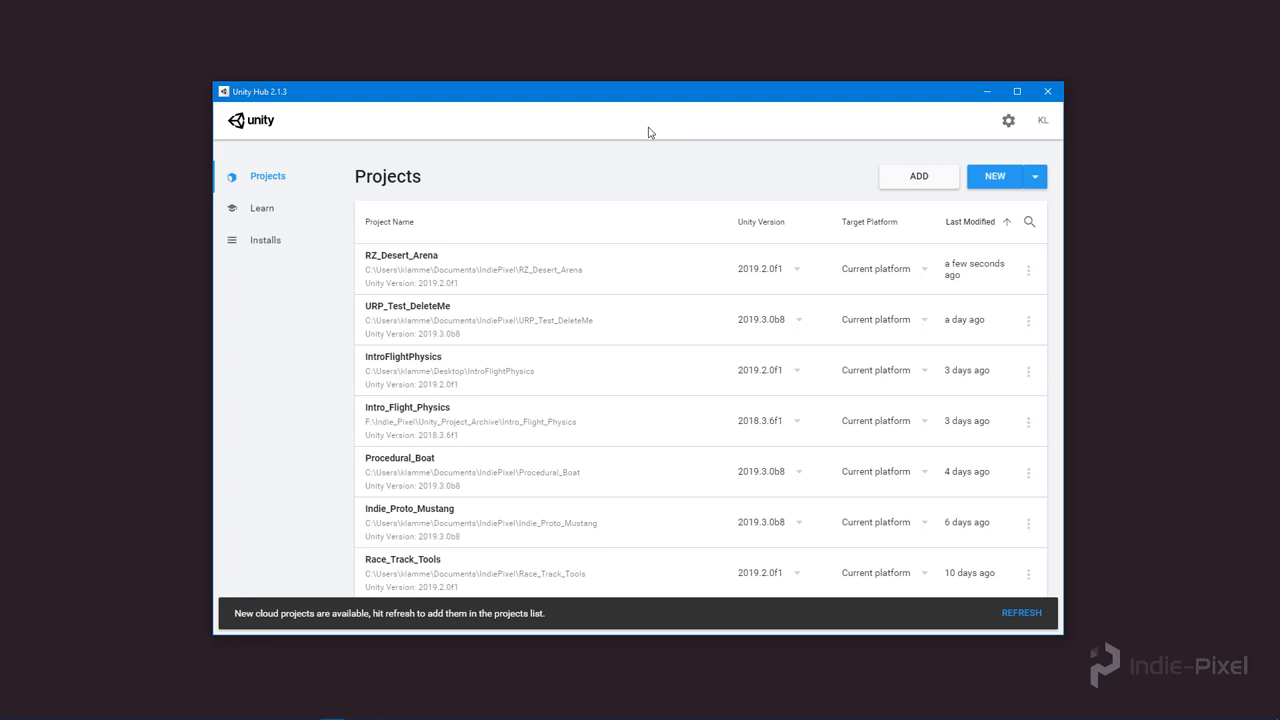
left_click_drag(665, 98, 676, 97)
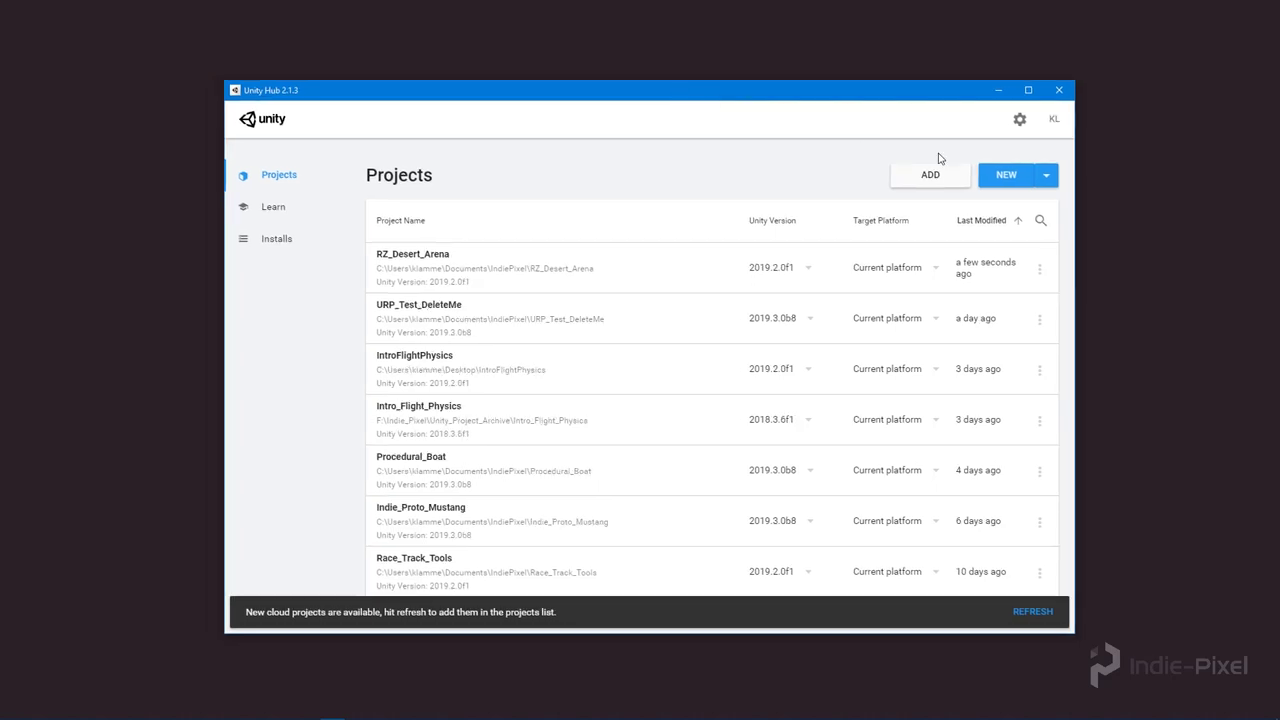
left_click(1042, 183)
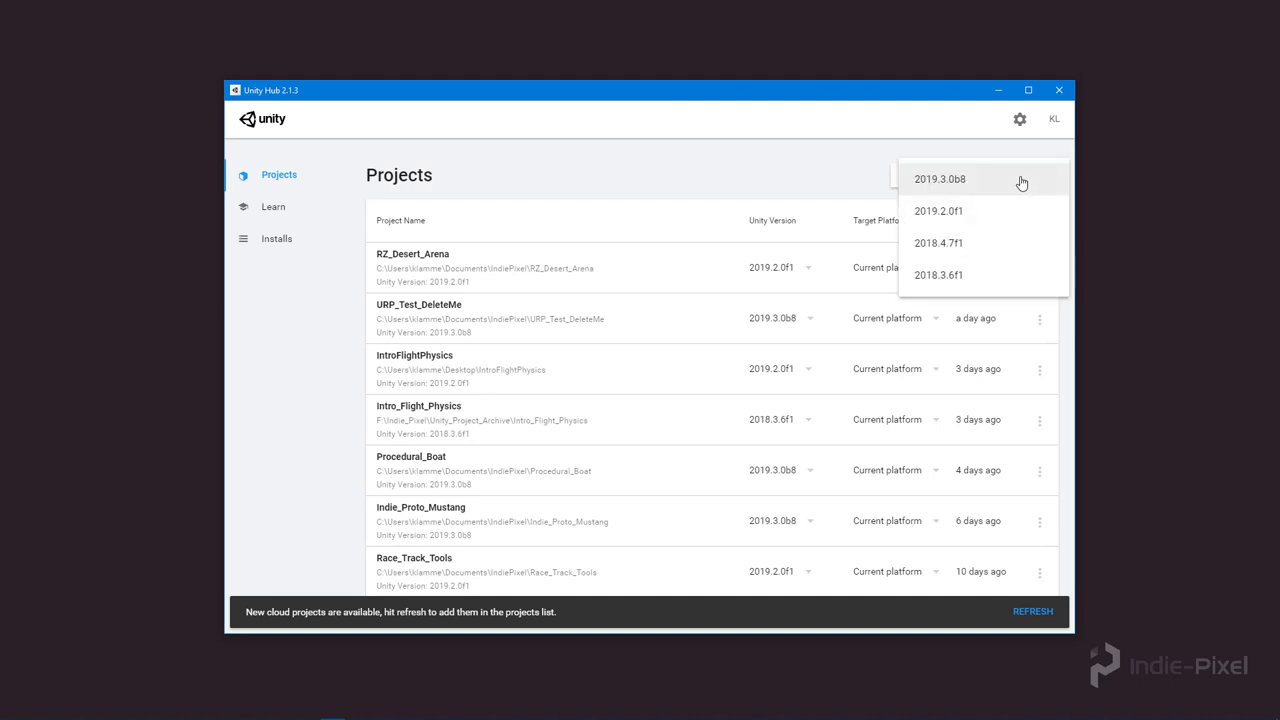
left_click(965, 191)
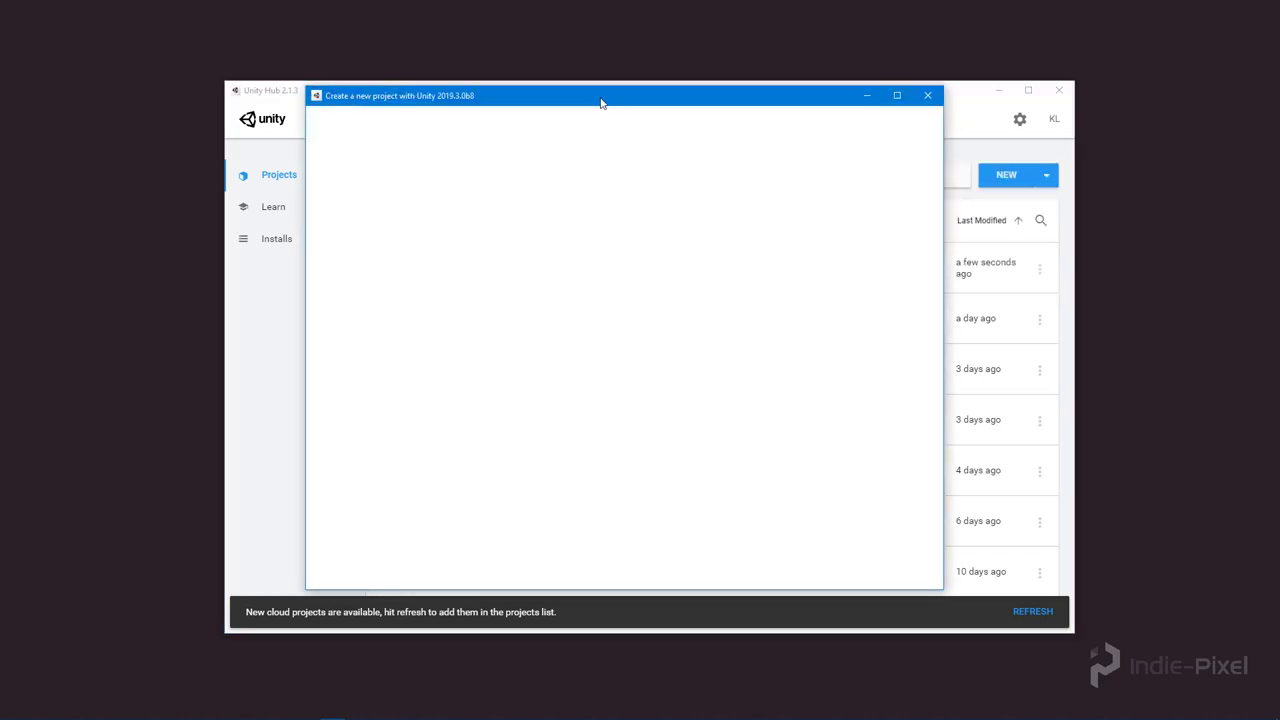
Name the new project Intro_To_PDG
left_click_drag(612, 105, 642, 116)
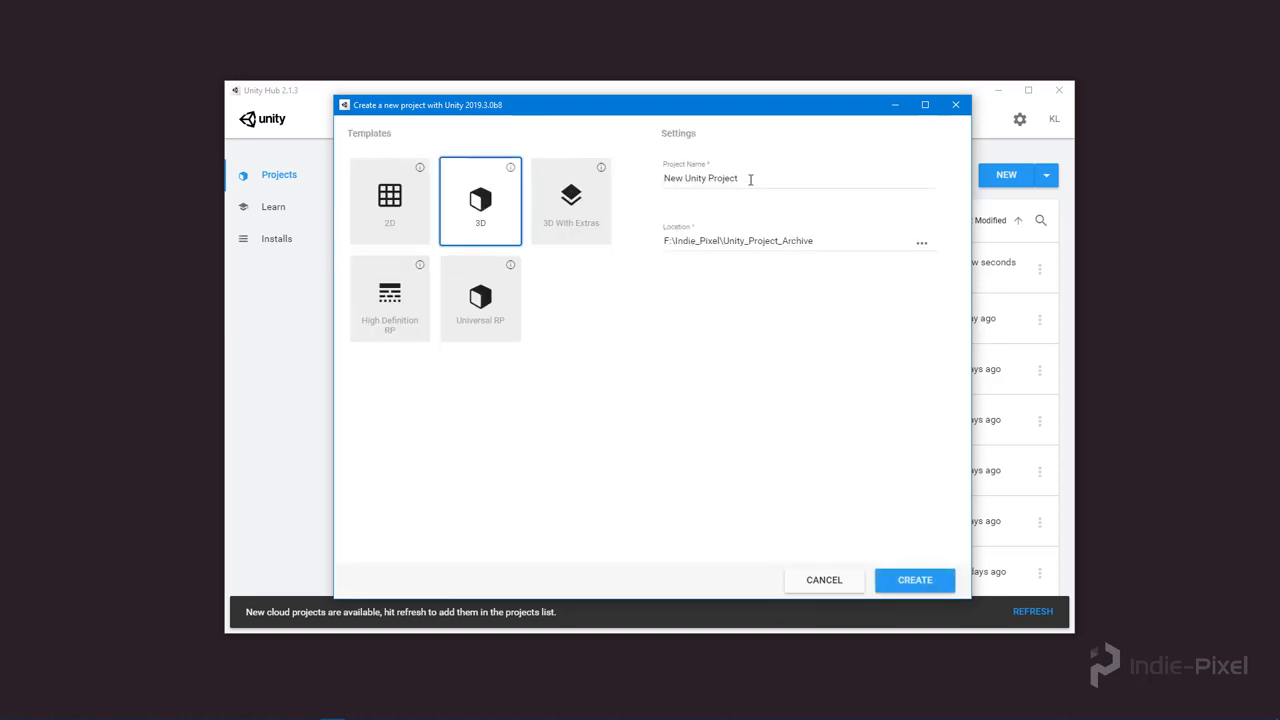
left_click_drag(748, 178, 712, 178)
key("ctrl+a")
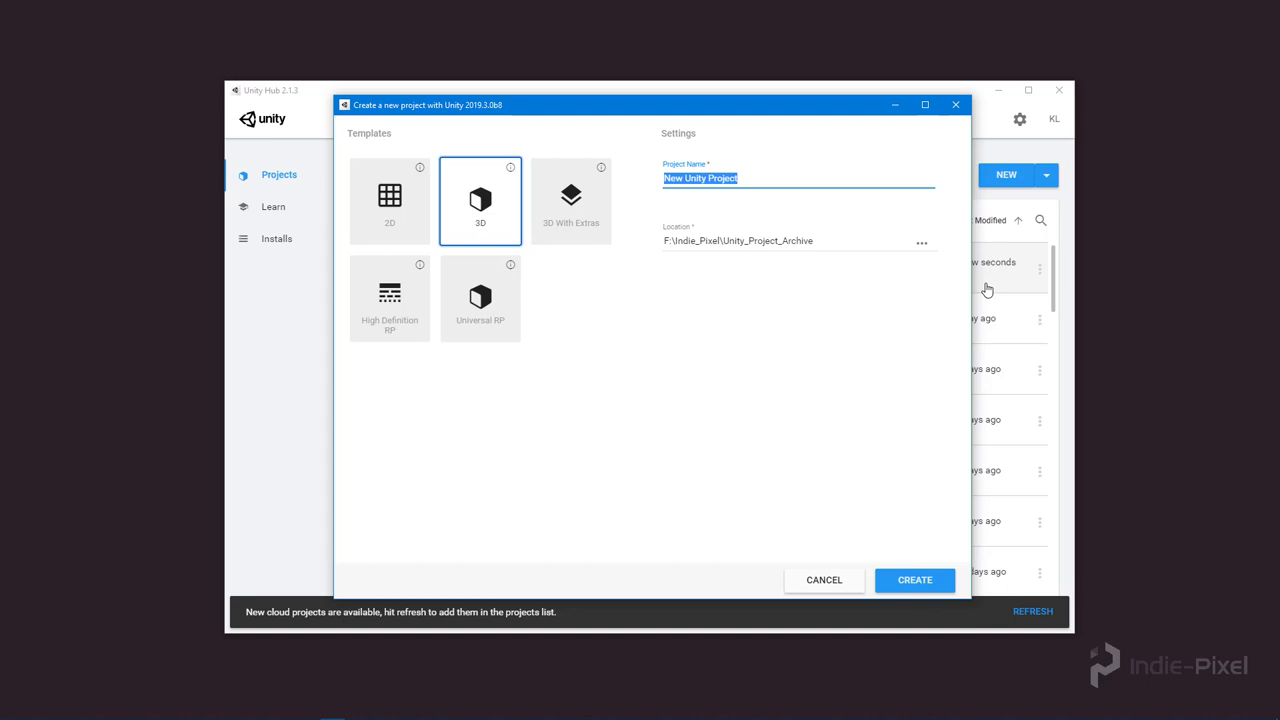
type("Intro_TO_PDG")
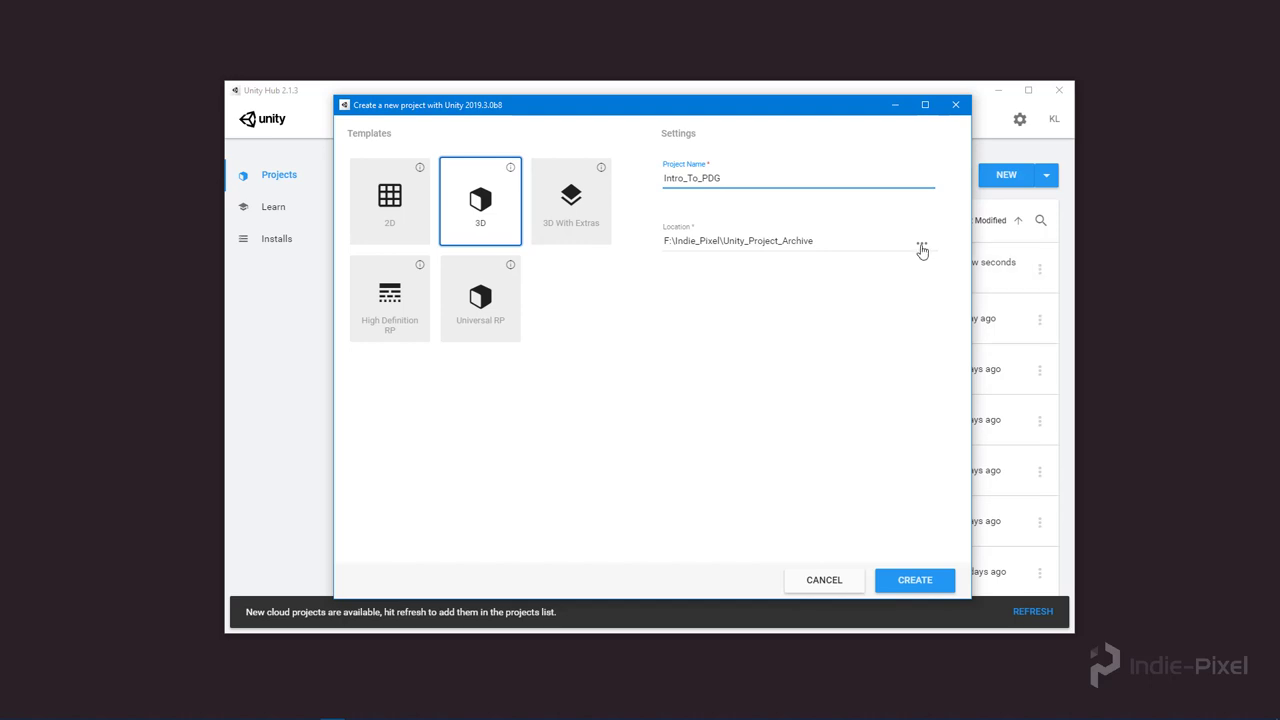
Set the project location to the IndiePixel folder under Documents
left_click(921, 248)
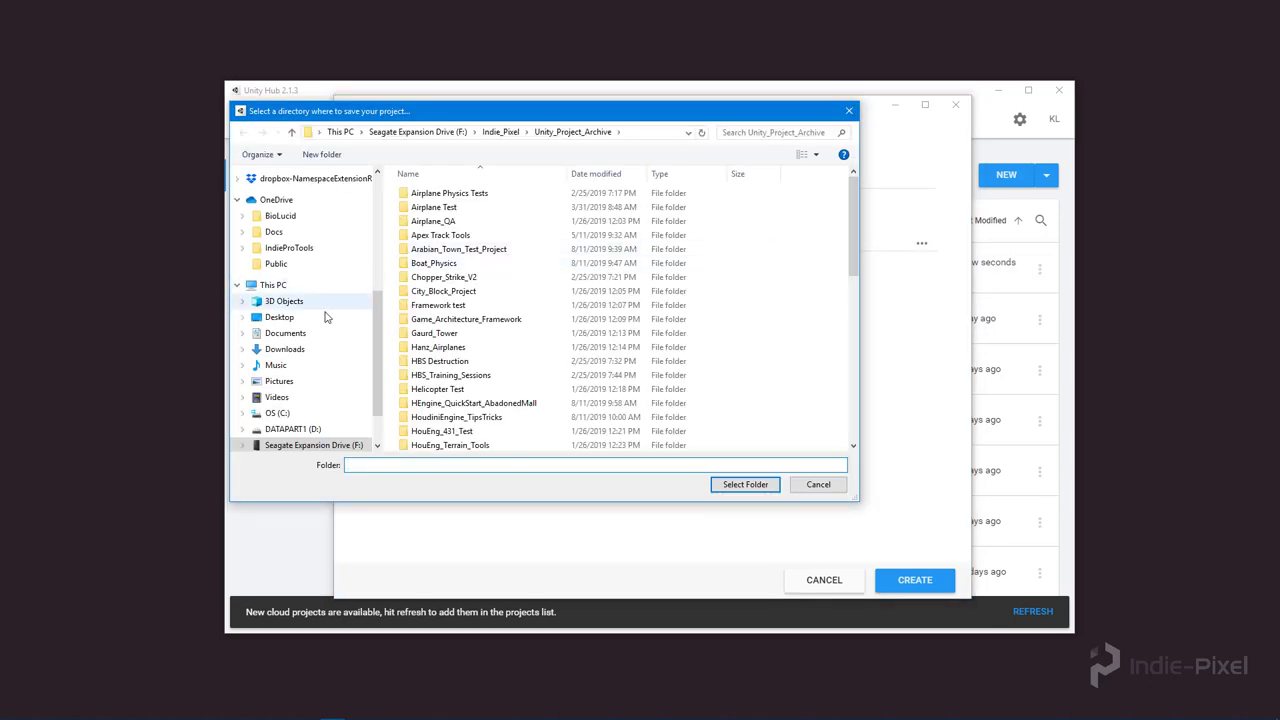
left_click(303, 333)
scroll(513, 372, "down", 7)
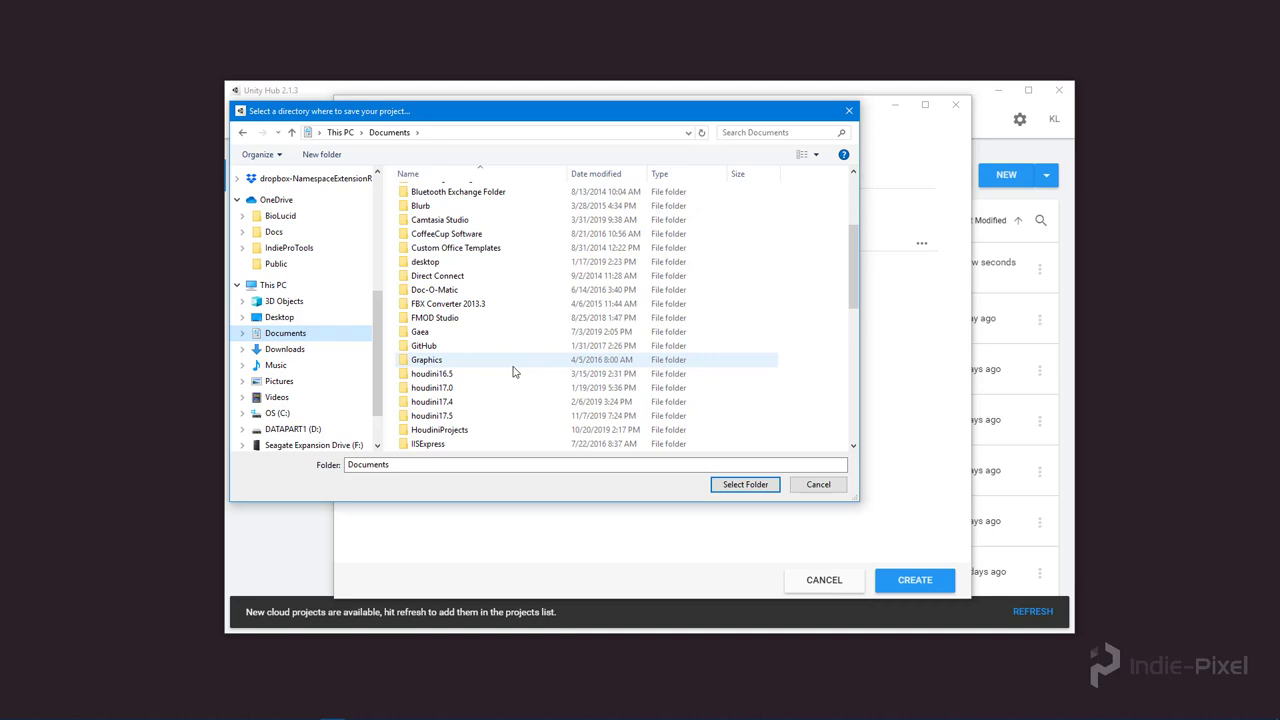
scroll(510, 378, "down", 1)
double_click(490, 415)
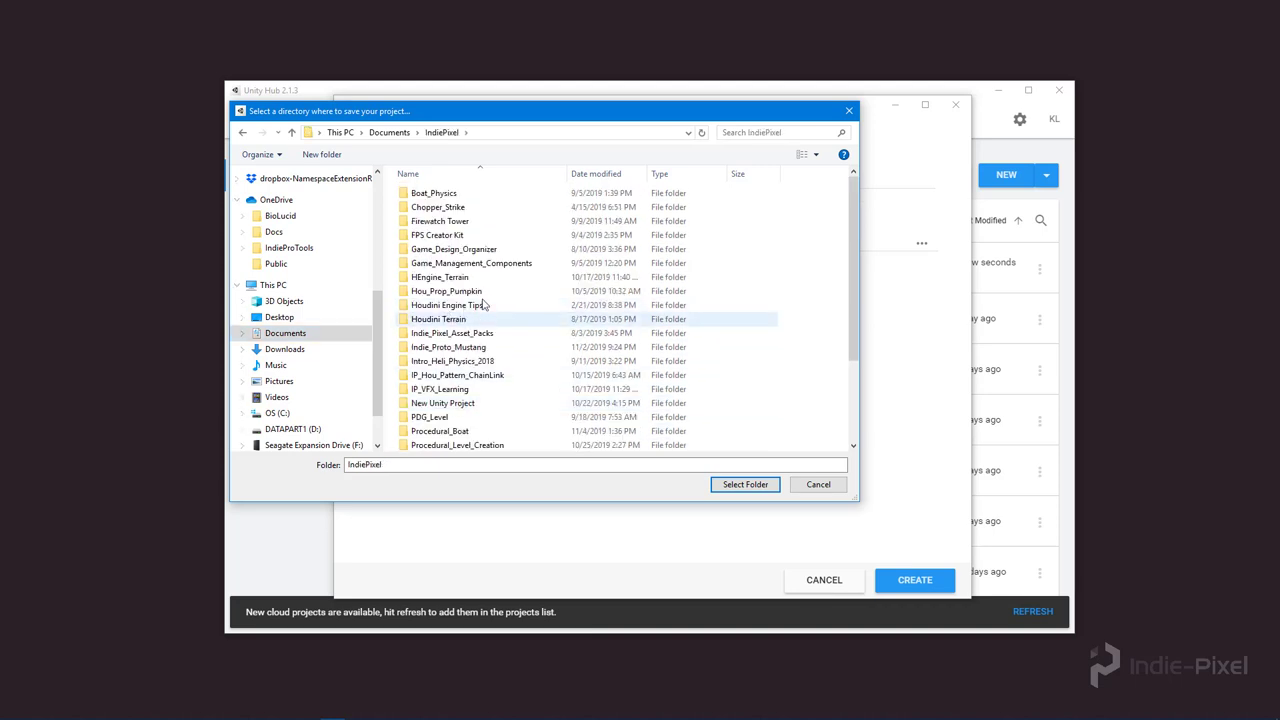
scroll(520, 310, "down", 3)
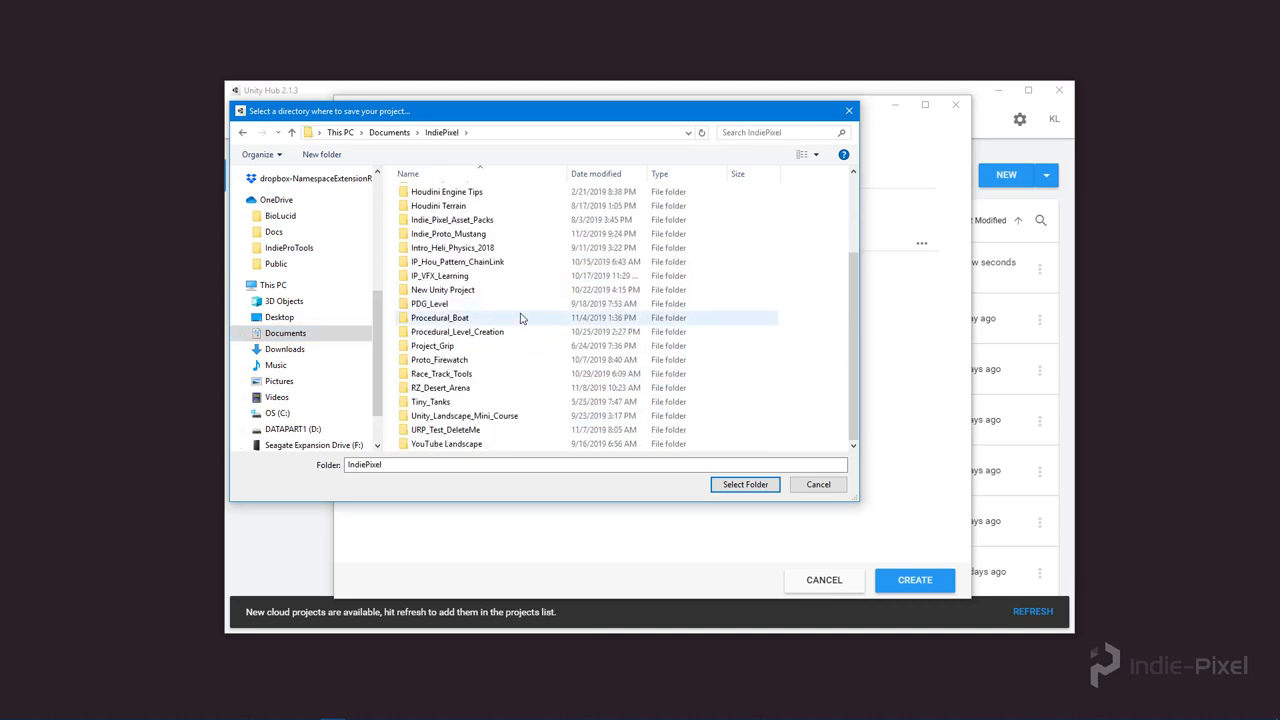
scroll(520, 318, "up", 3)
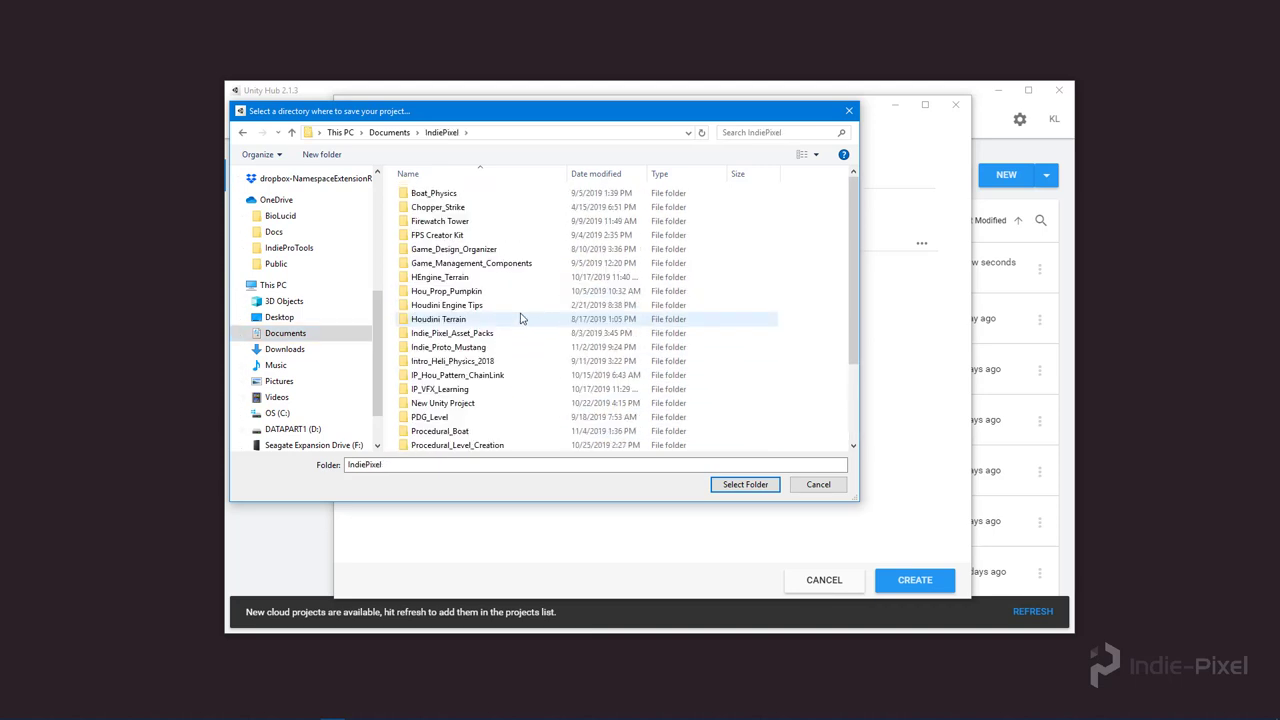
left_click(743, 485)
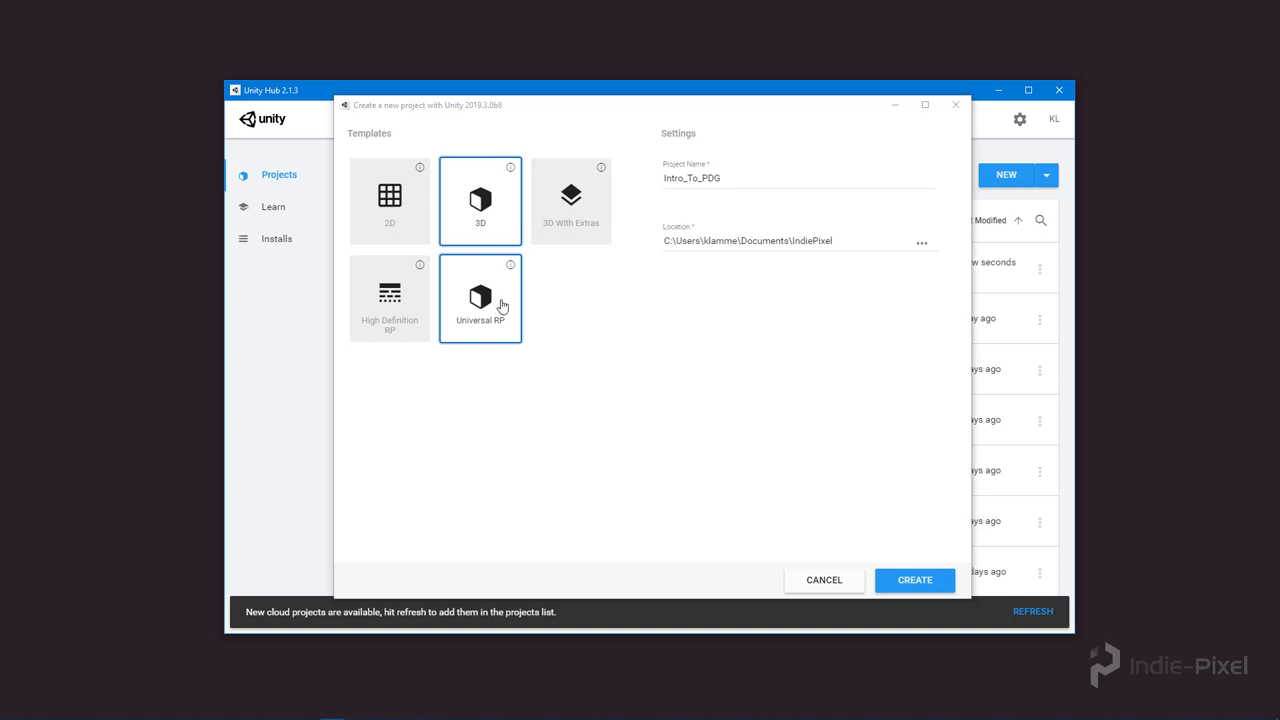
Read and dismiss the Universal RP template description, then pick the 3D template
left_click(511, 266)
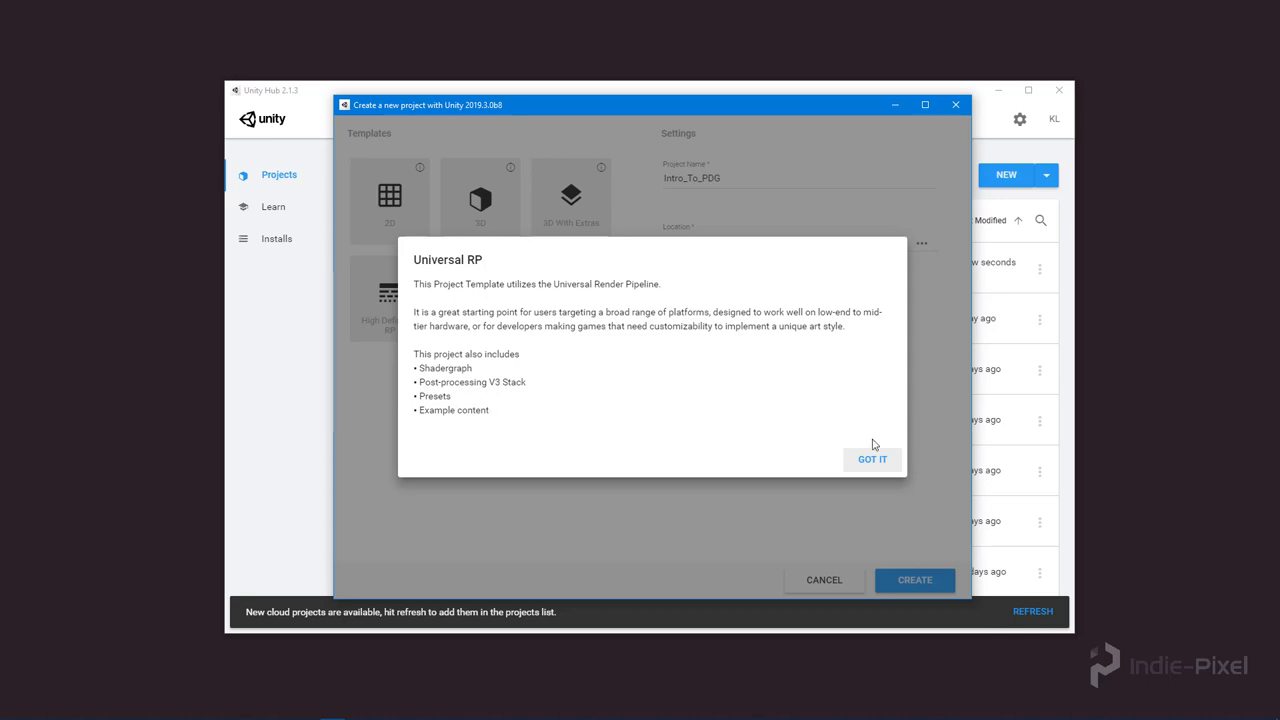
left_click(870, 459)
left_click(478, 215)
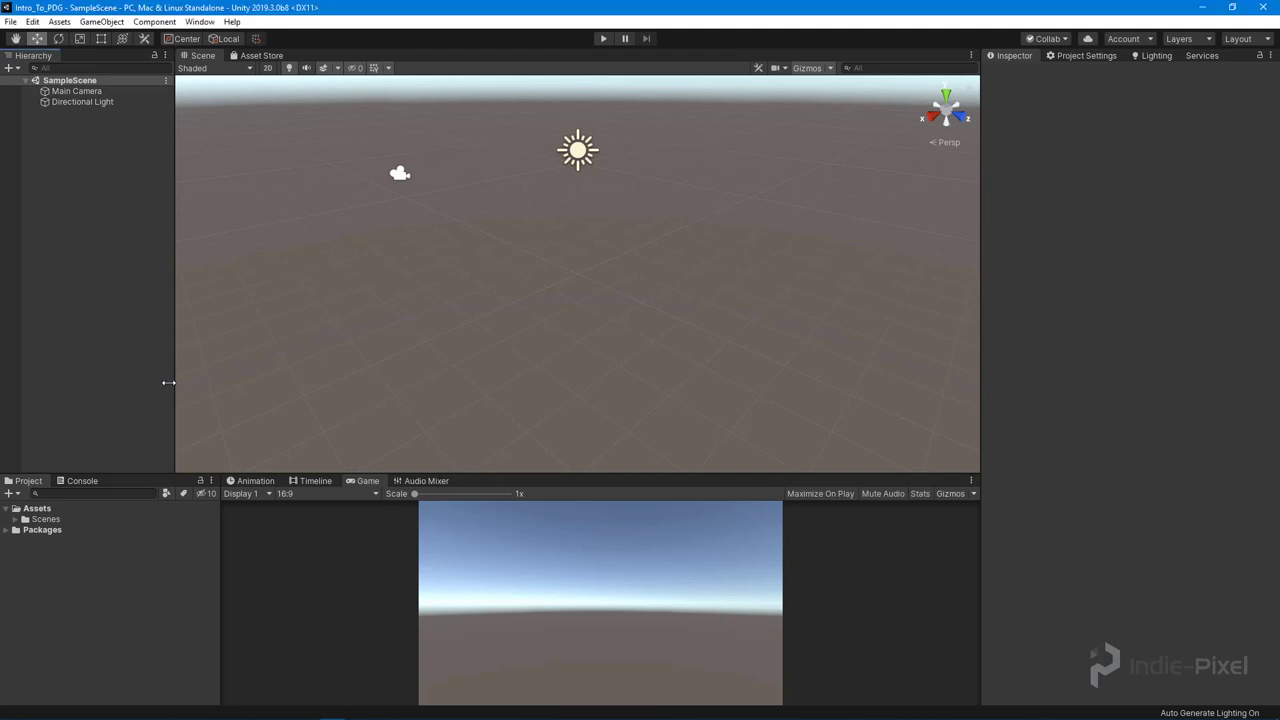
Create an Intro_To_PDG folder under Assets
left_click_drag(123, 475, 124, 456)
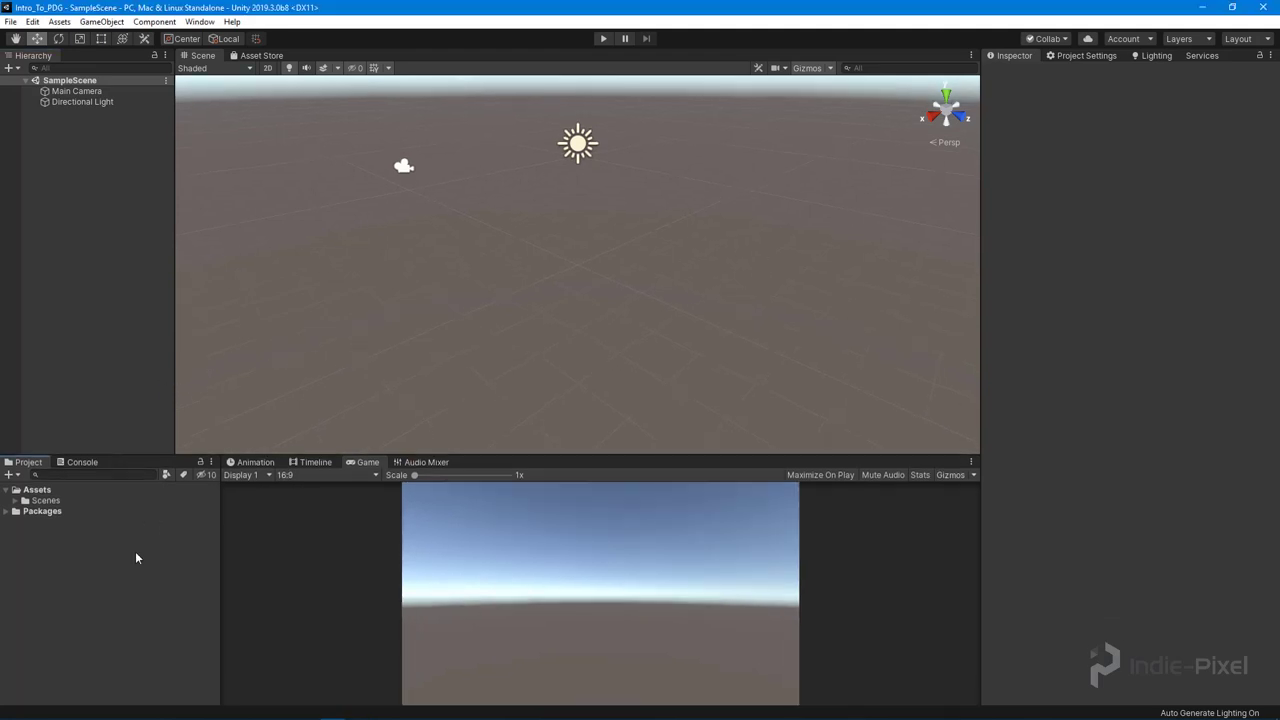
right_click(36, 490)
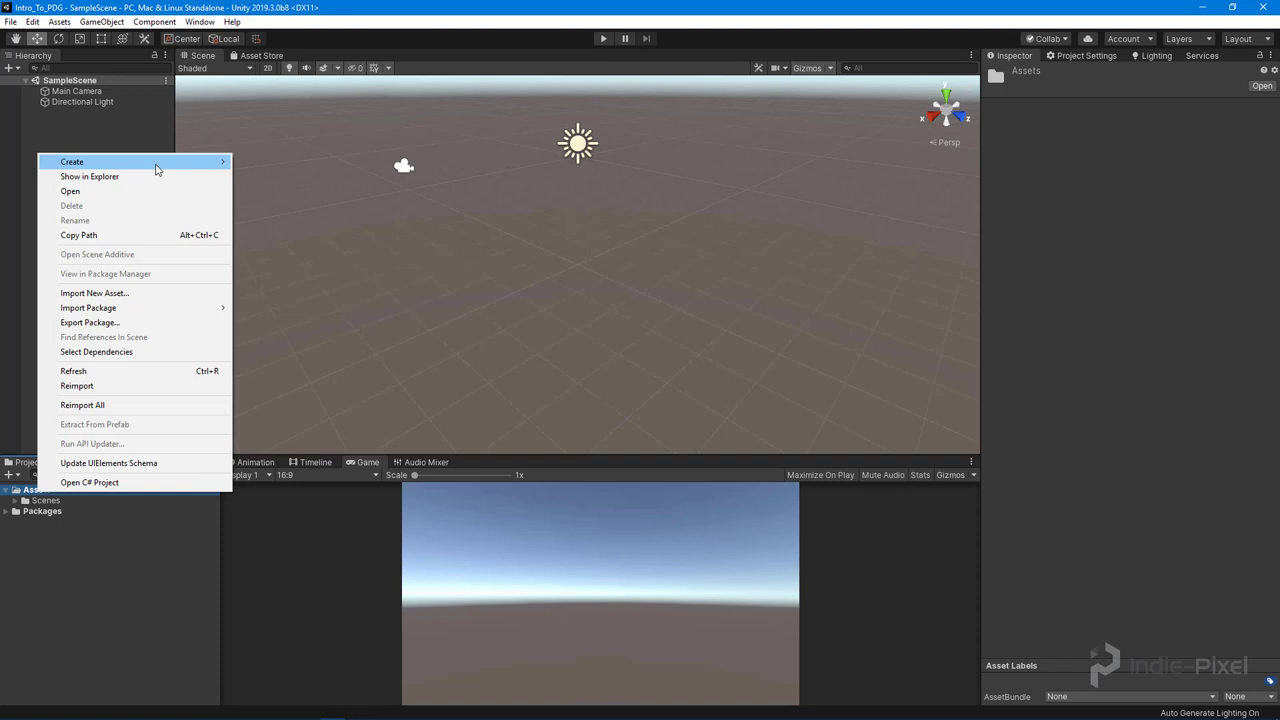
mouse_move(157, 163)
left_click(295, 166)
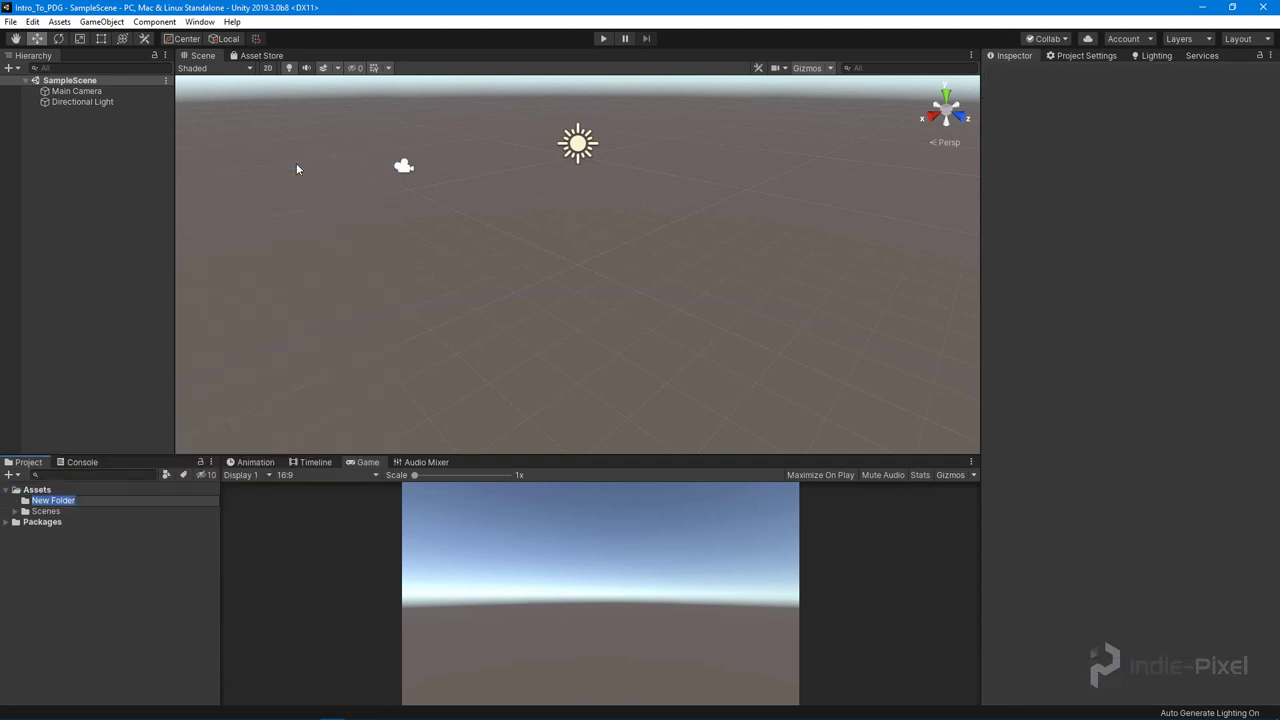
type("Intro_To_PDG")
key("Return")
Add Art and HDA subfolders inside Intro_To_PDG
right_click(80, 506)
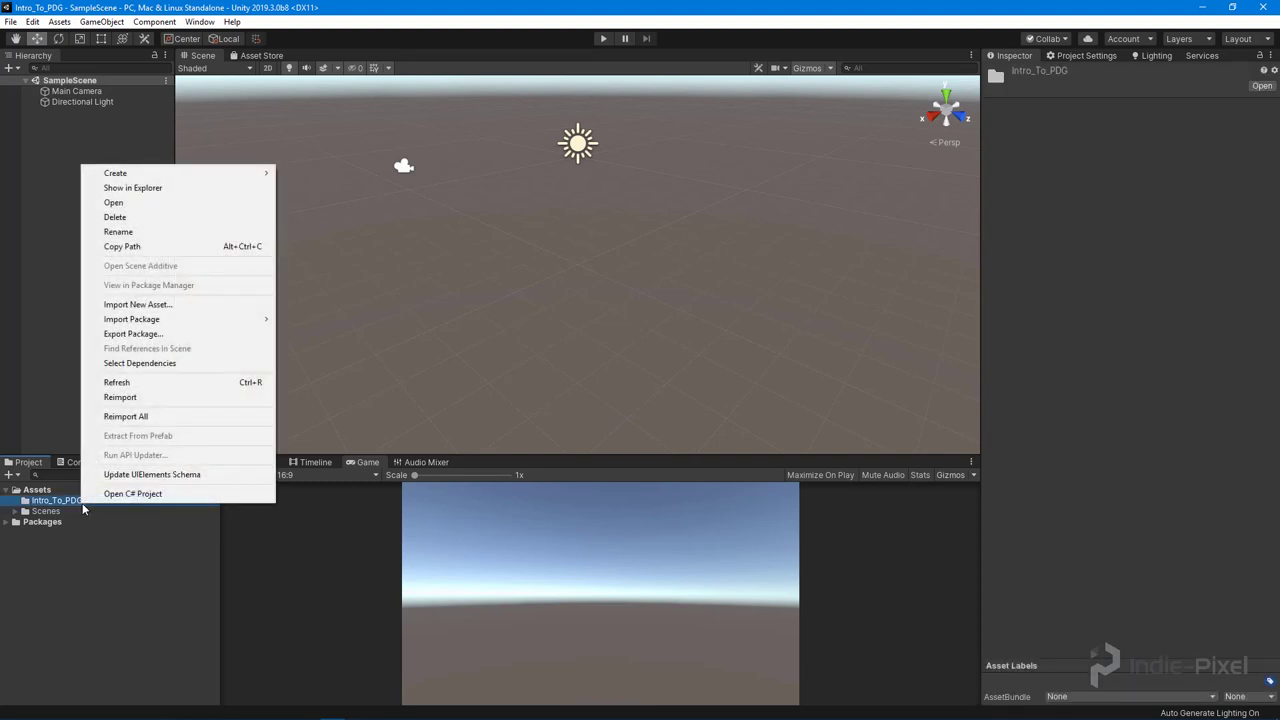
mouse_move(191, 171)
left_click(379, 173)
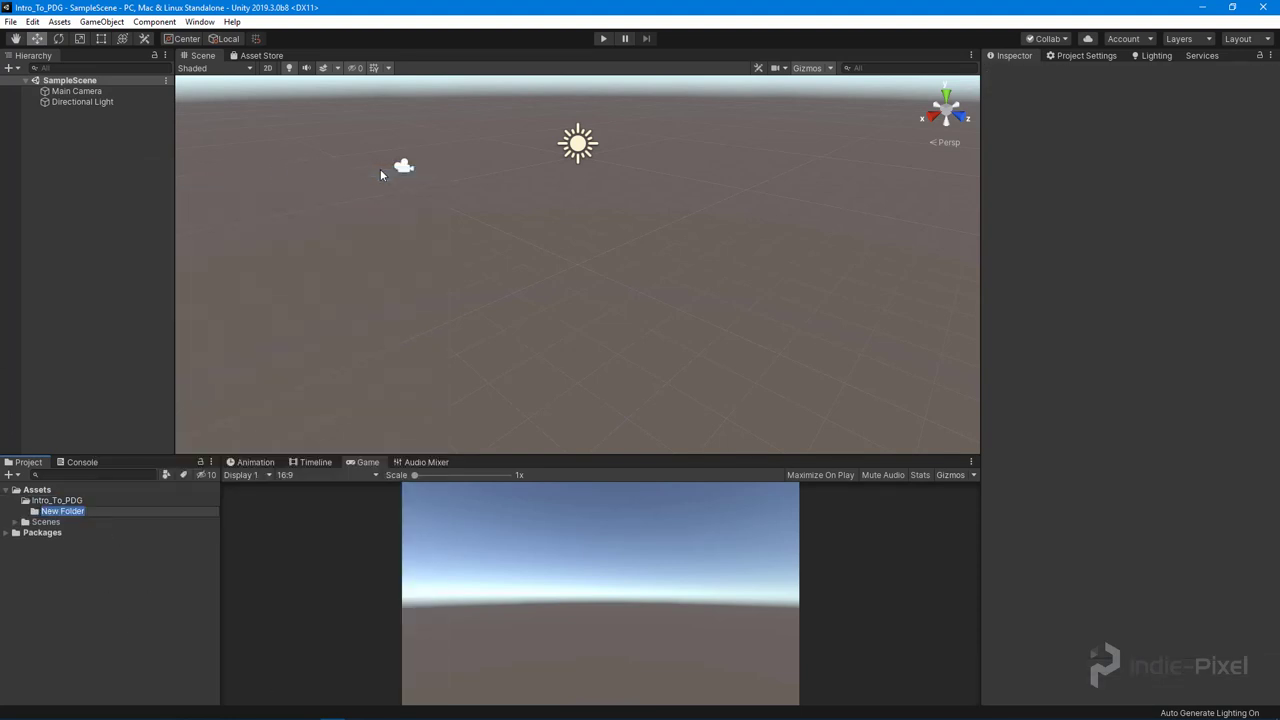
type("Art")
key("Return")
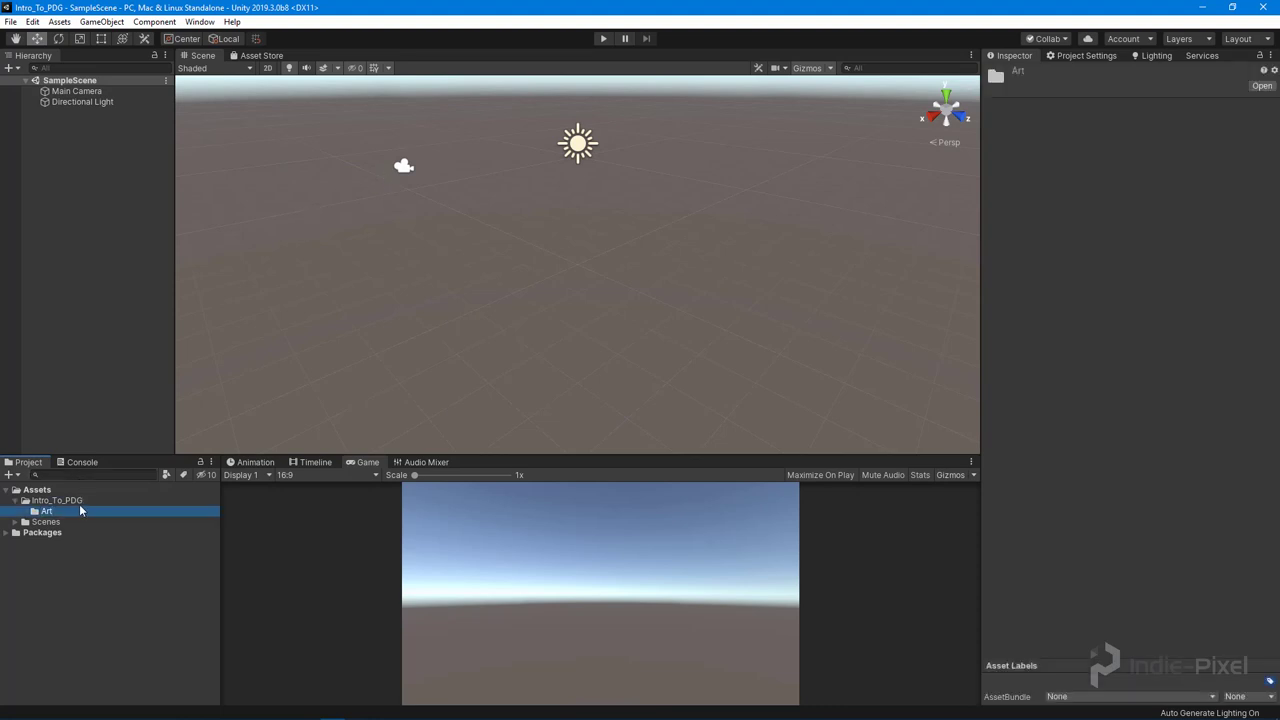
left_click(80, 501)
right_click(82, 502)
mouse_move(235, 173)
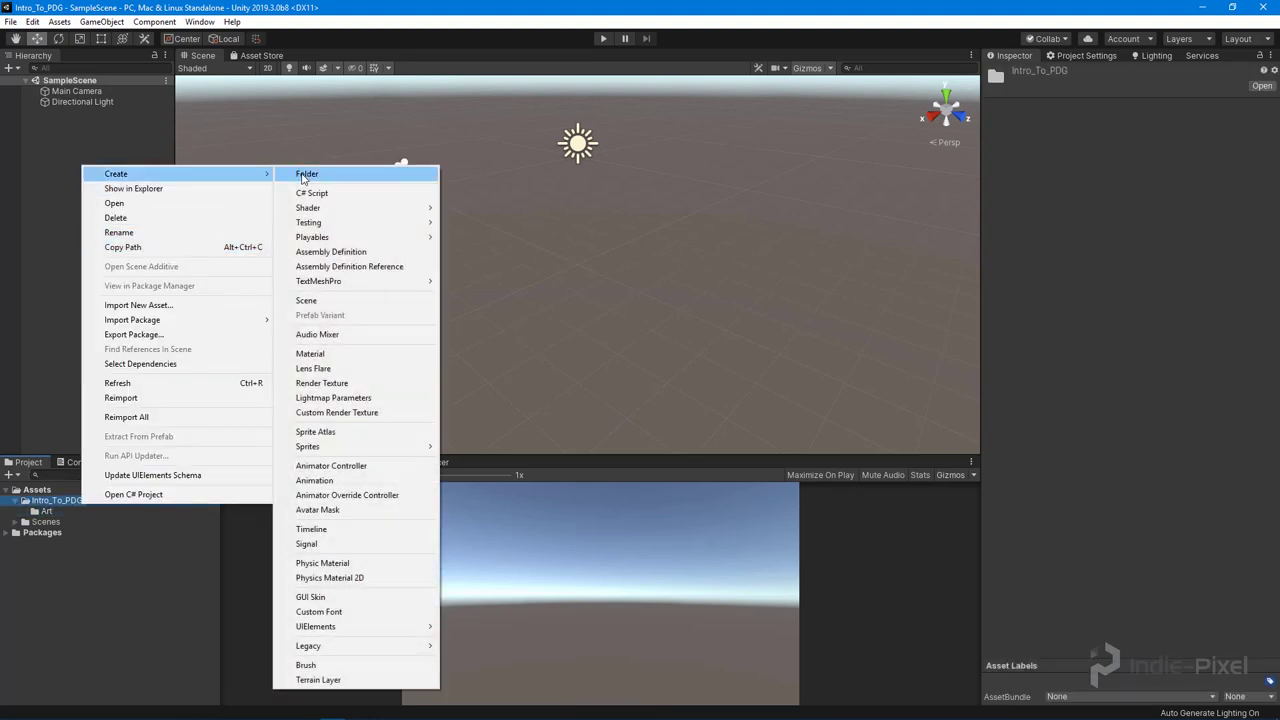
left_click(303, 173)
type("HDA")
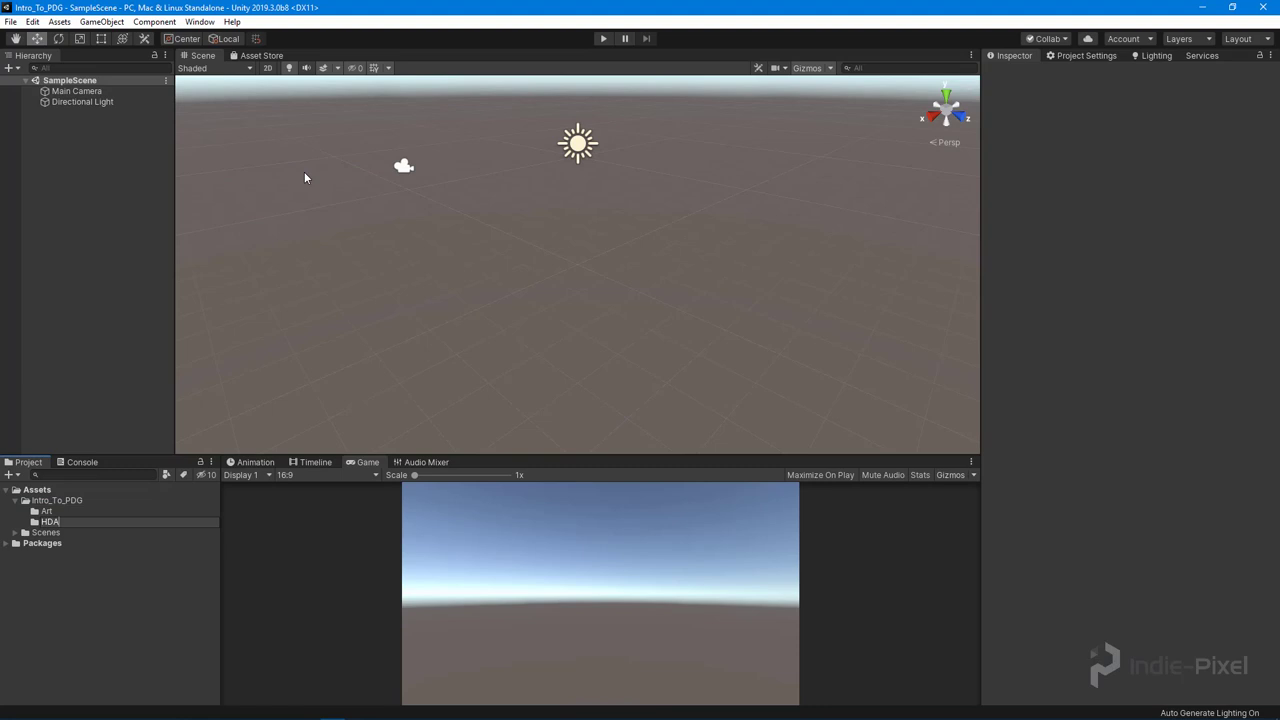
key("Return")
Add a Code subfolder inside Intro_To_PDG
right_click(69, 503)
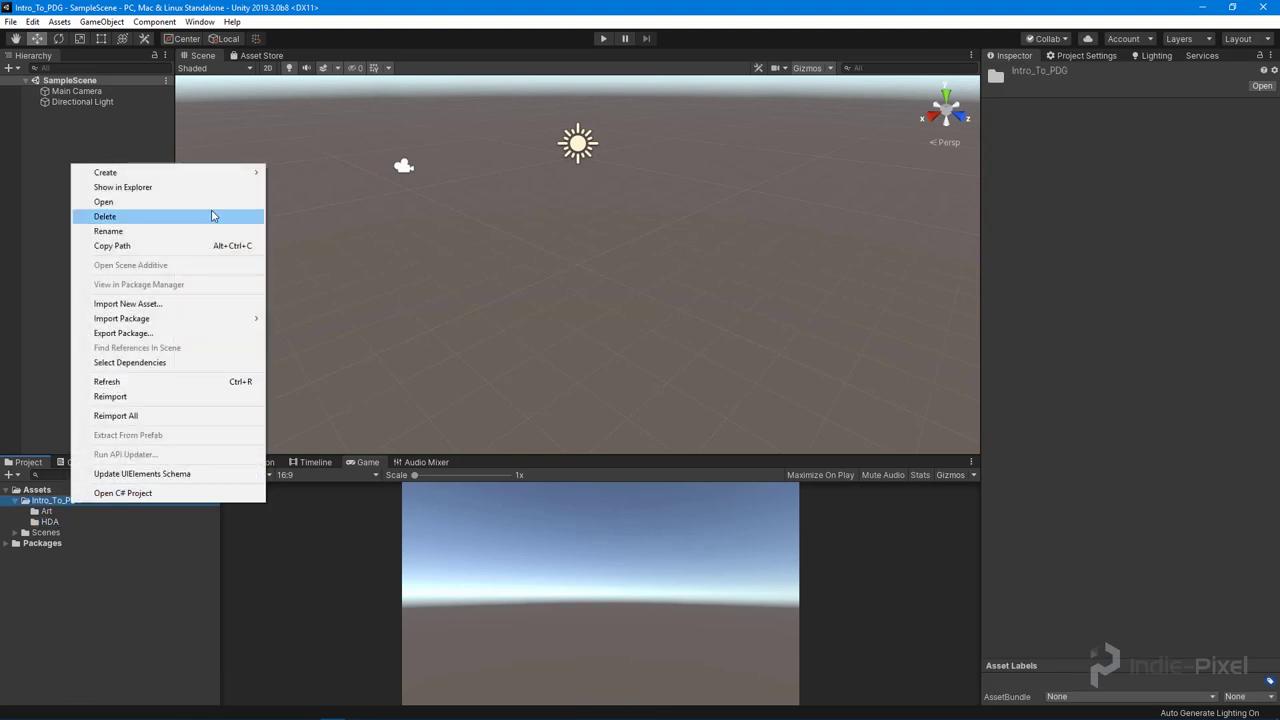
mouse_move(217, 174)
left_click(296, 173)
type("Code")
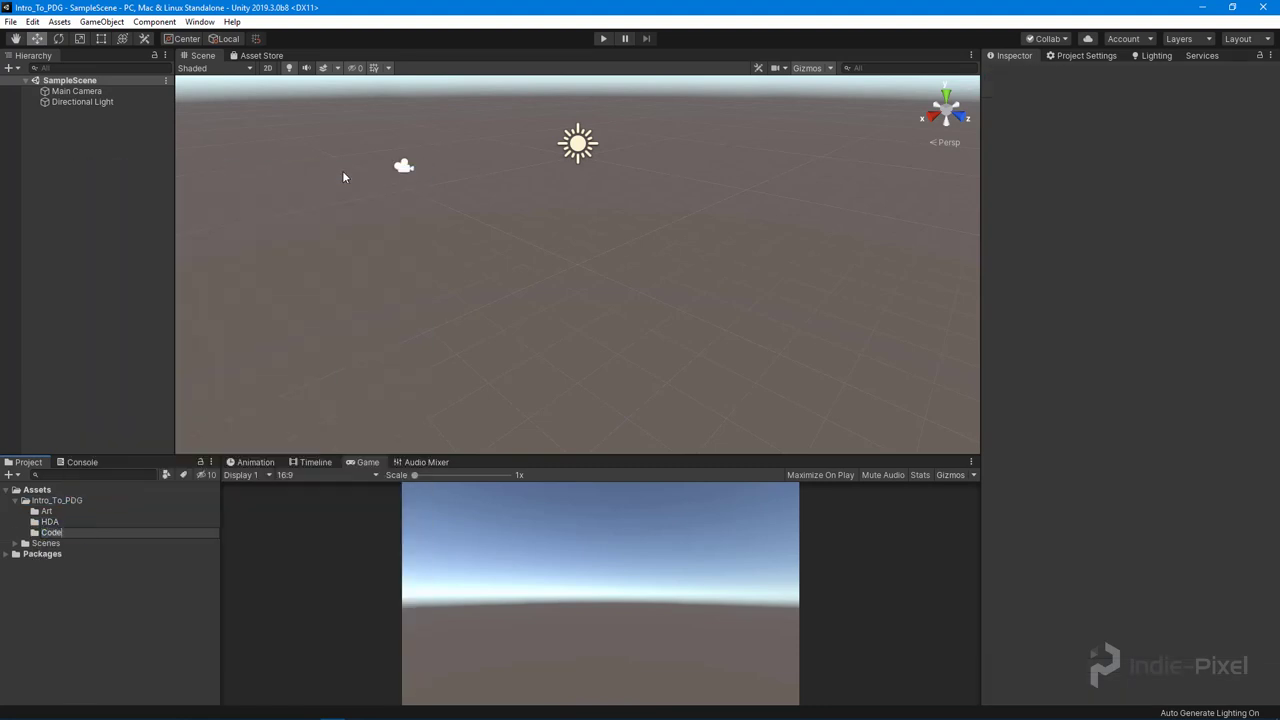
key("Return")
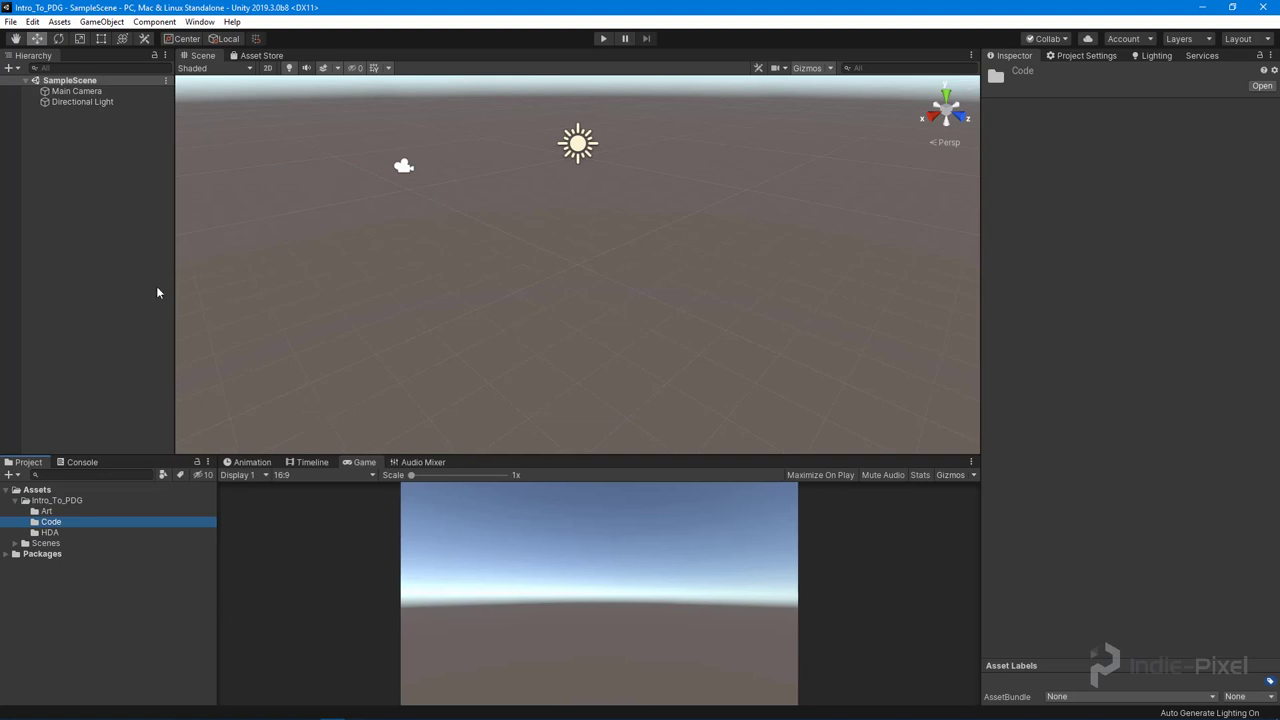
Add a Scenes subfolder inside Intro_To_PDG, correcting the misspelled 'Scens' name
left_click_drag(176, 298, 170, 298)
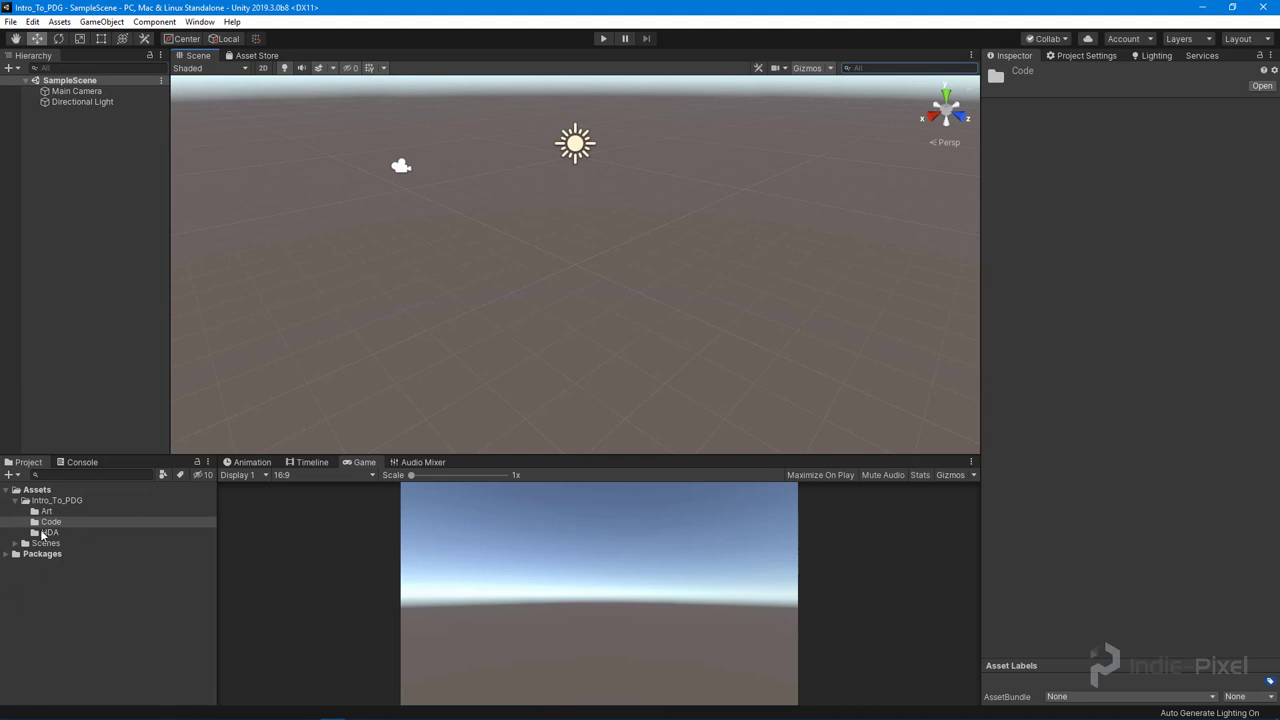
right_click(68, 501)
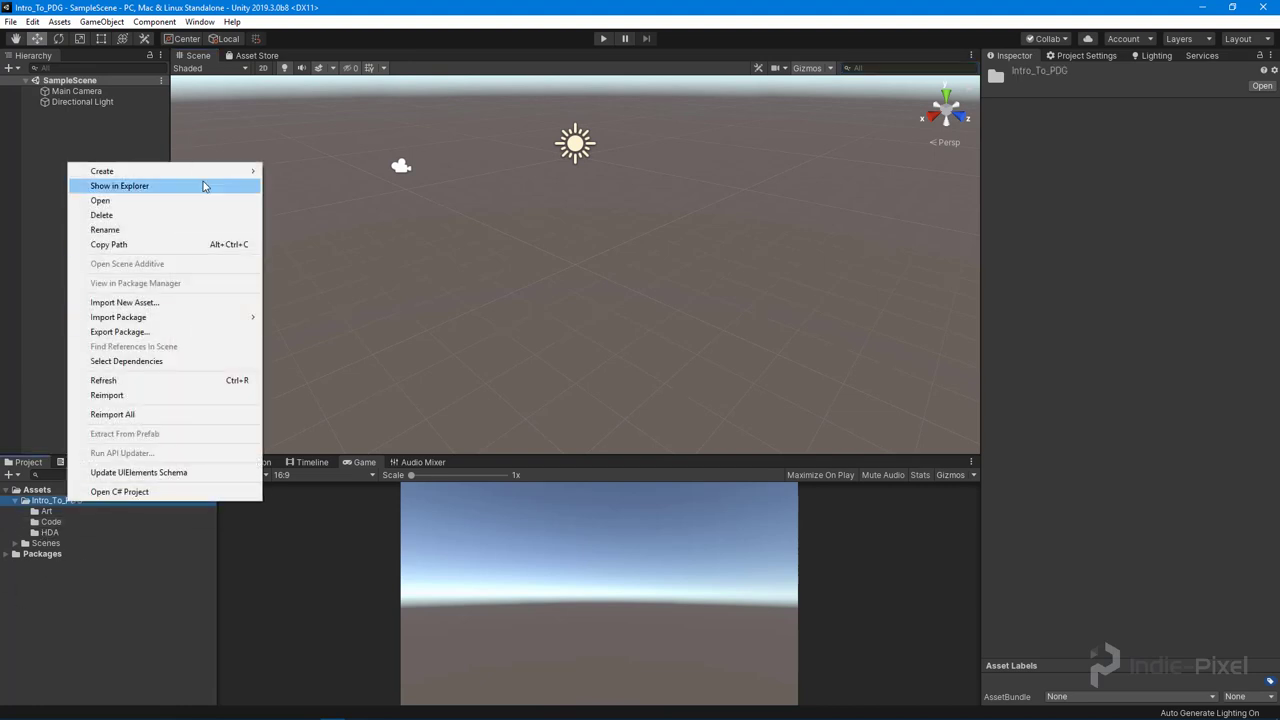
mouse_move(215, 171)
left_click(344, 168)
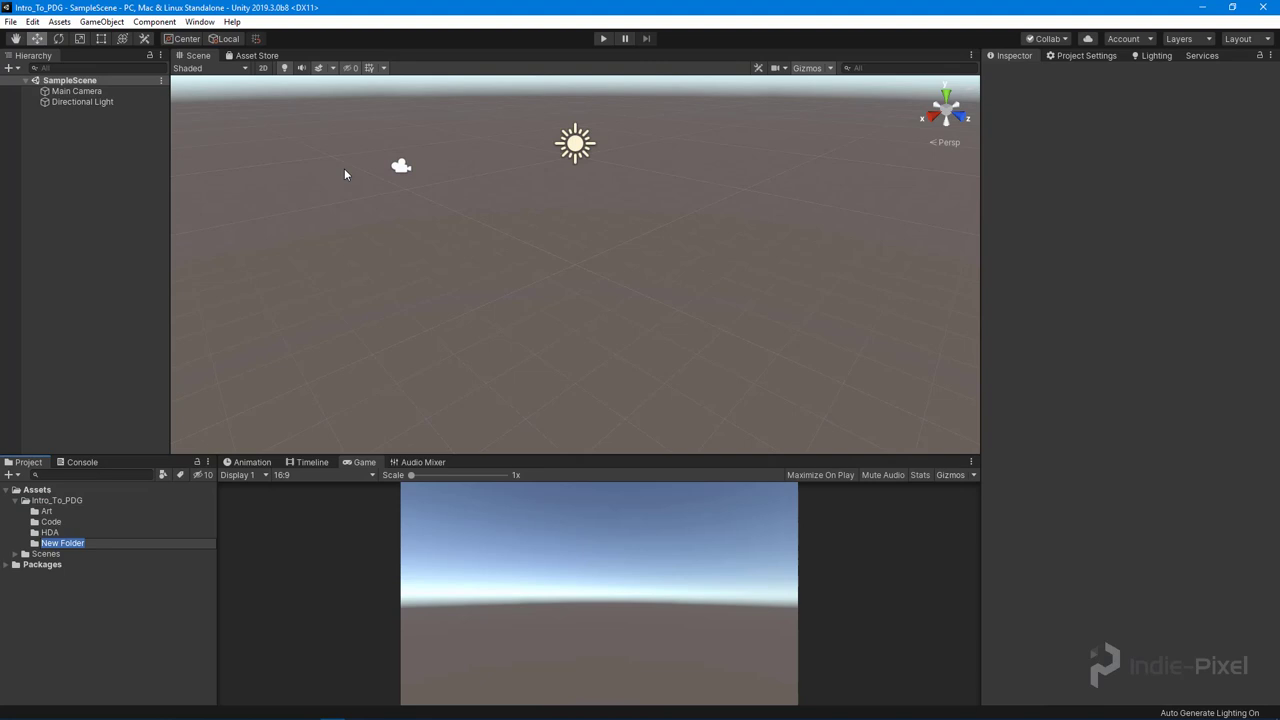
type("Scens")
key("Return")
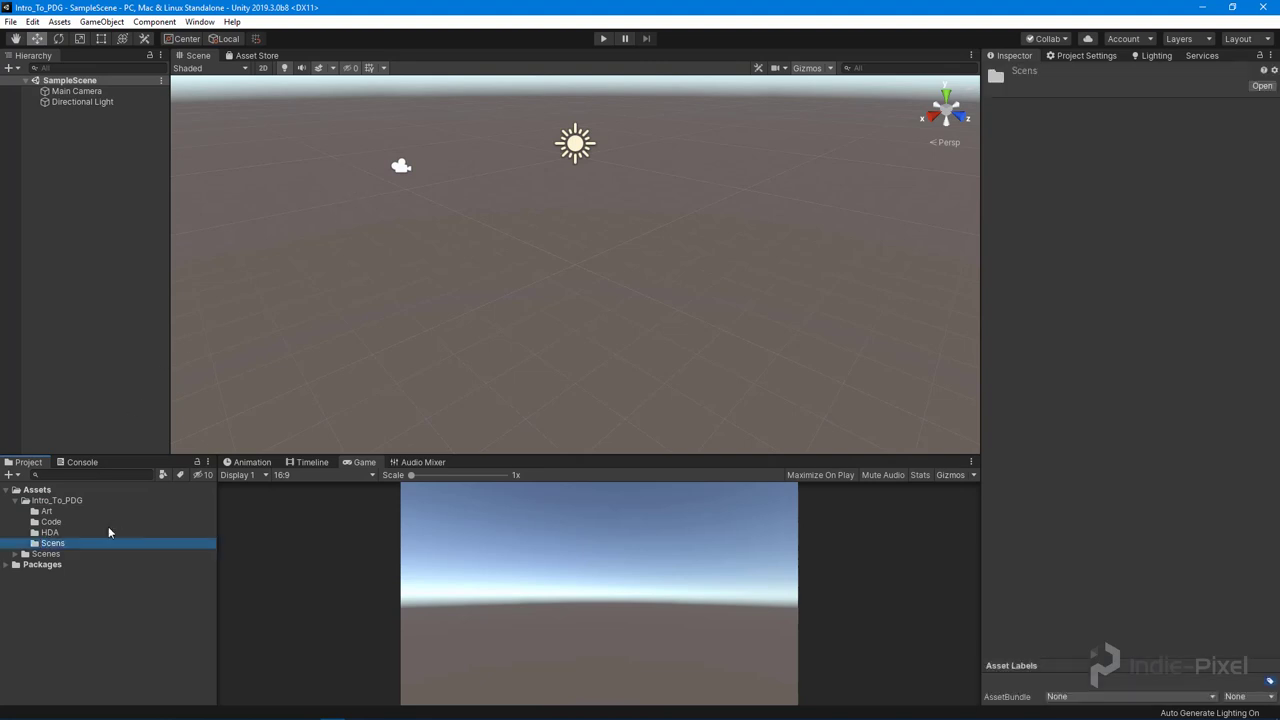
key("F2")
key("BackSpace")
type("es")
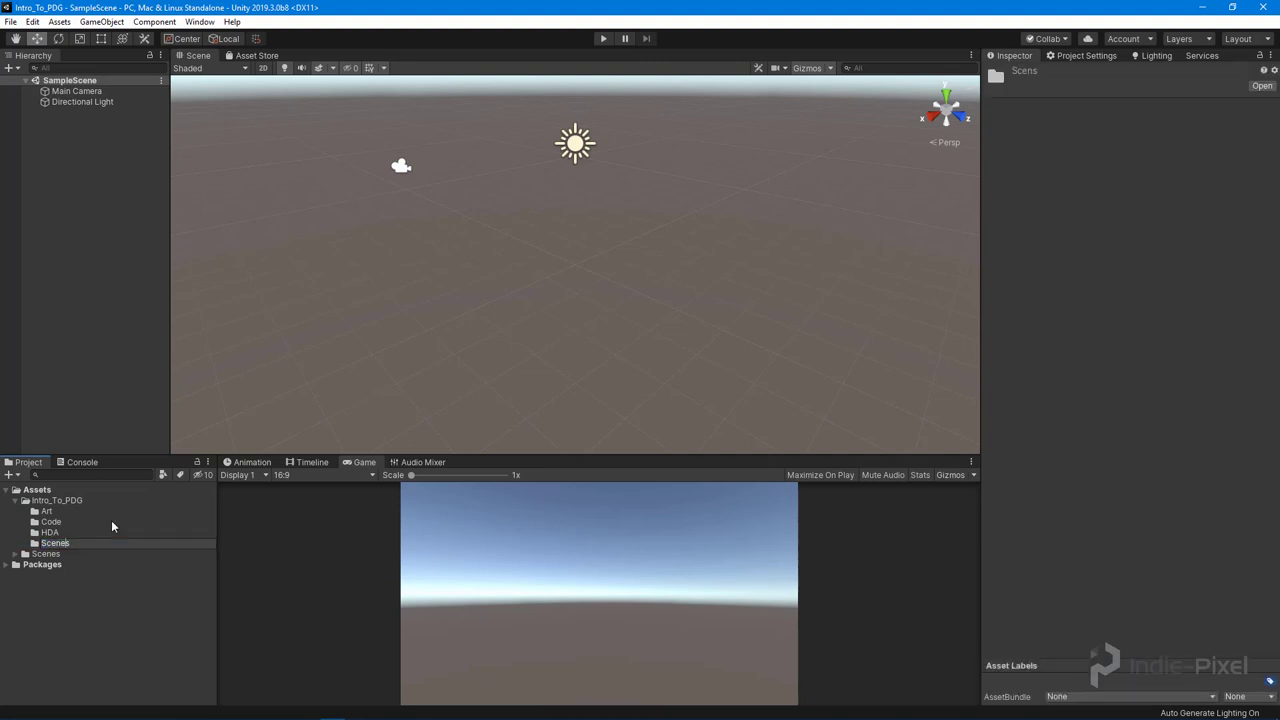
key("Return")
Delete the default top-level Scenes folder
left_click(60, 554)
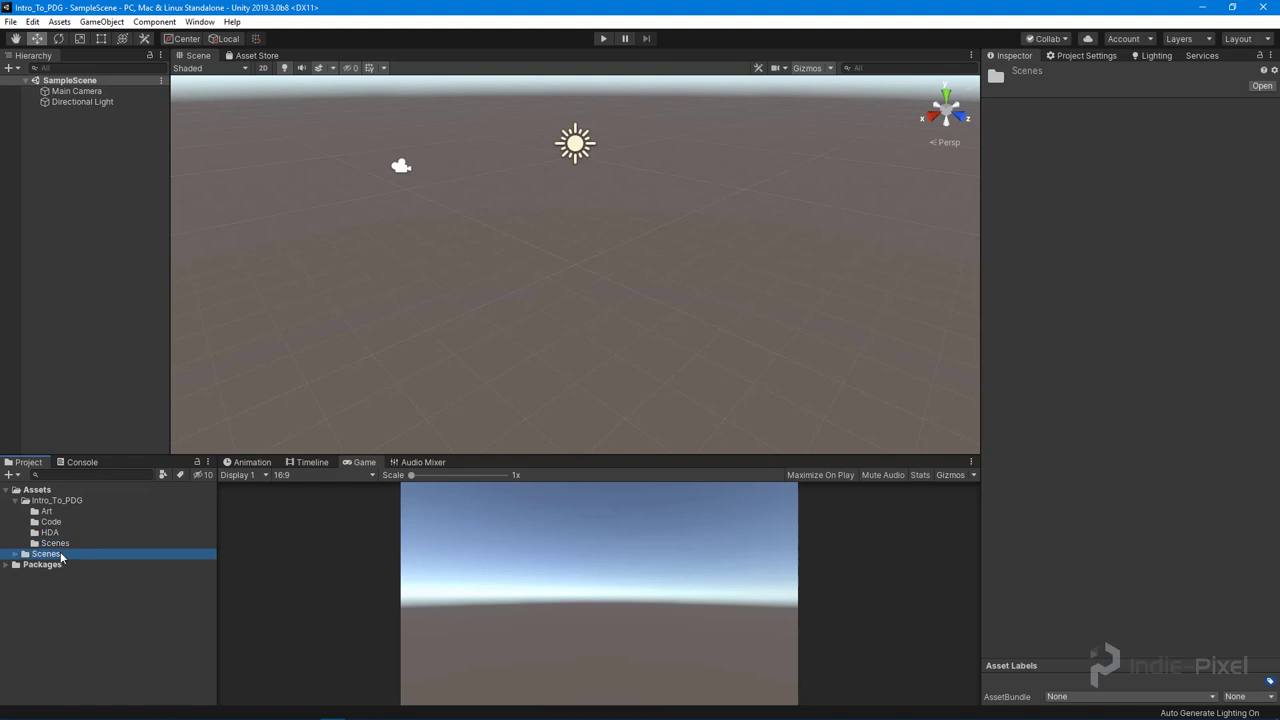
key("Delete")
left_click(680, 392)
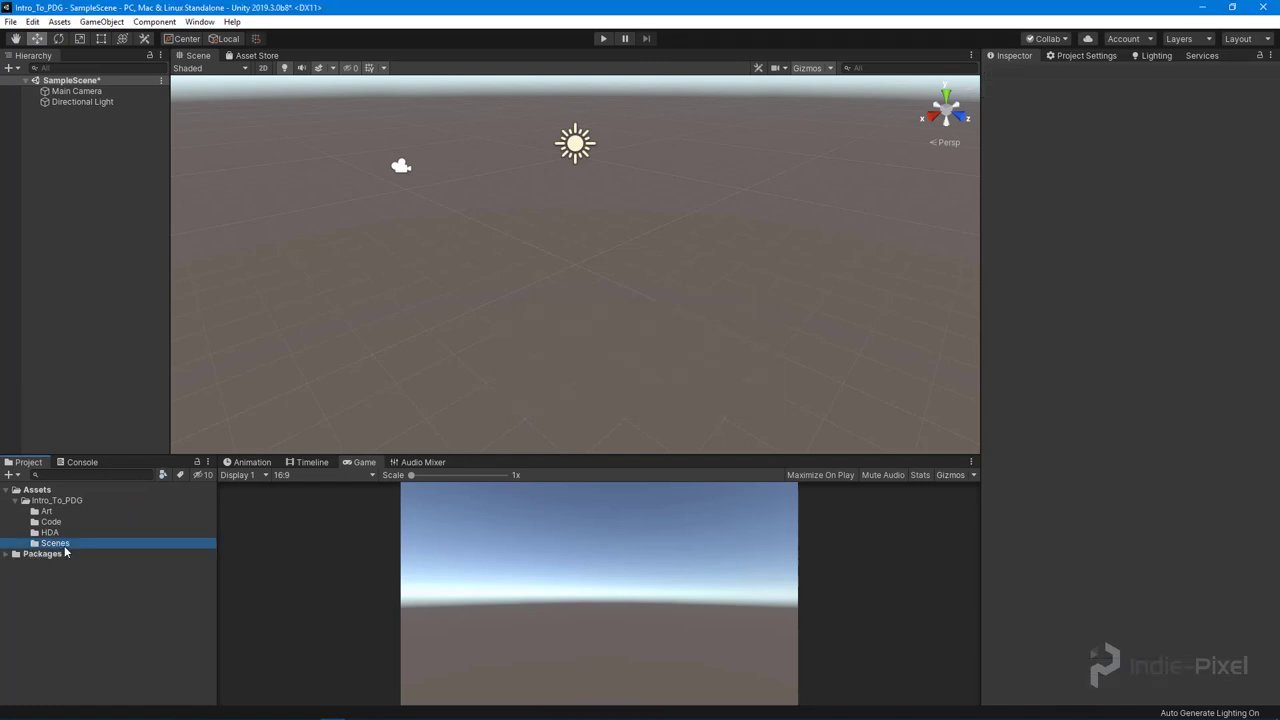
Use File > Save As and browse to Assets/Intro_To_PDG/Scenes
right_click(65, 550)
left_click(184, 112)
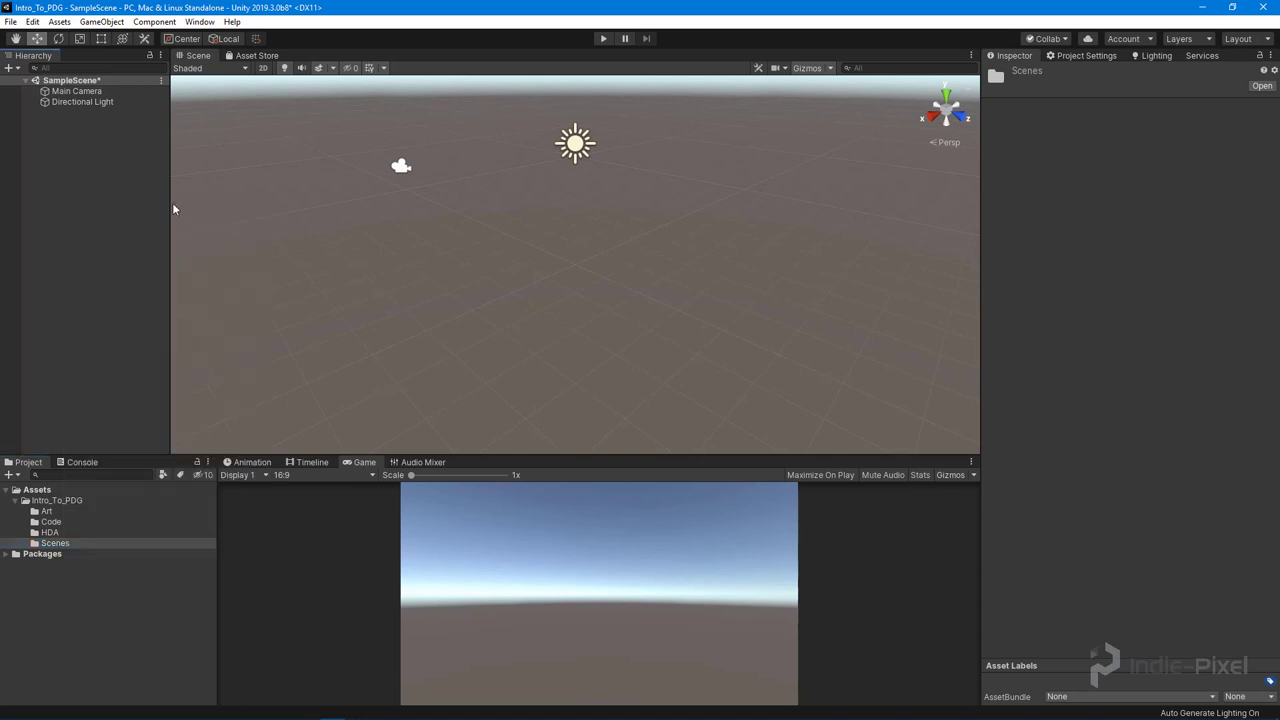
mouse_move(170, 215)
left_mouse_down()
mouse_move(186, 215)
mouse_move(175, 215)
left_mouse_up()
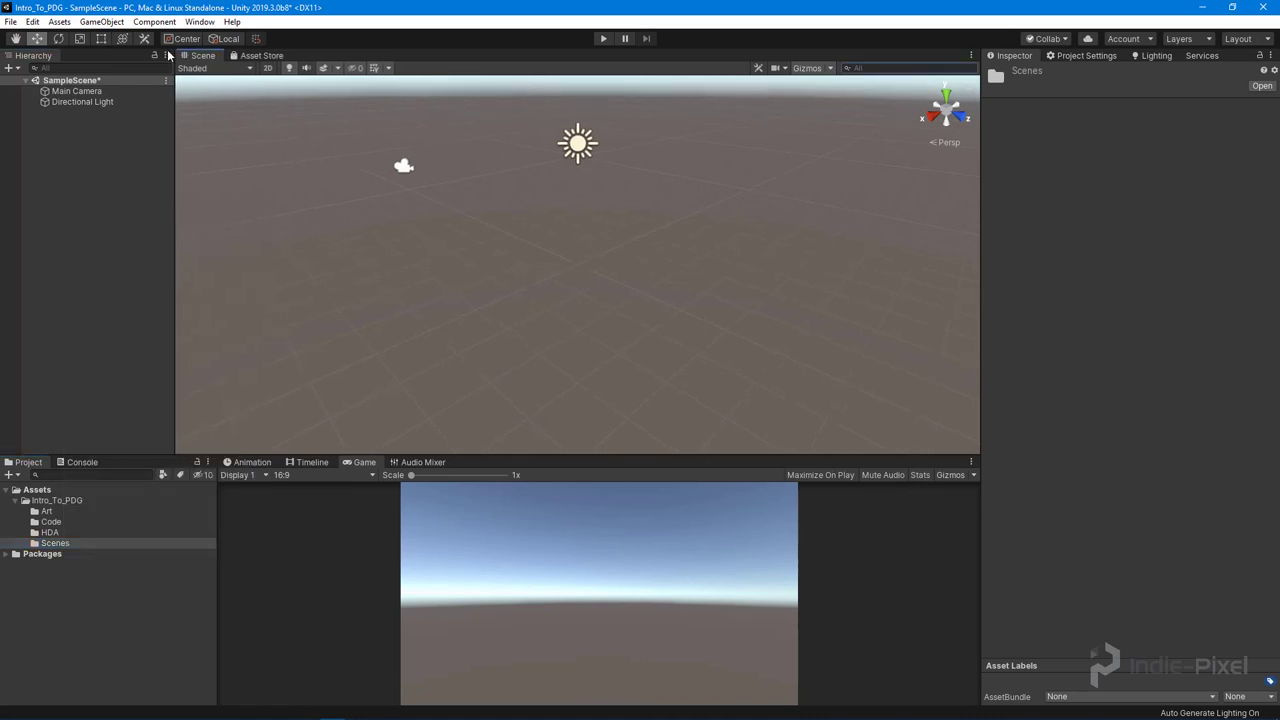
left_click(10, 21)
left_click(38, 85)
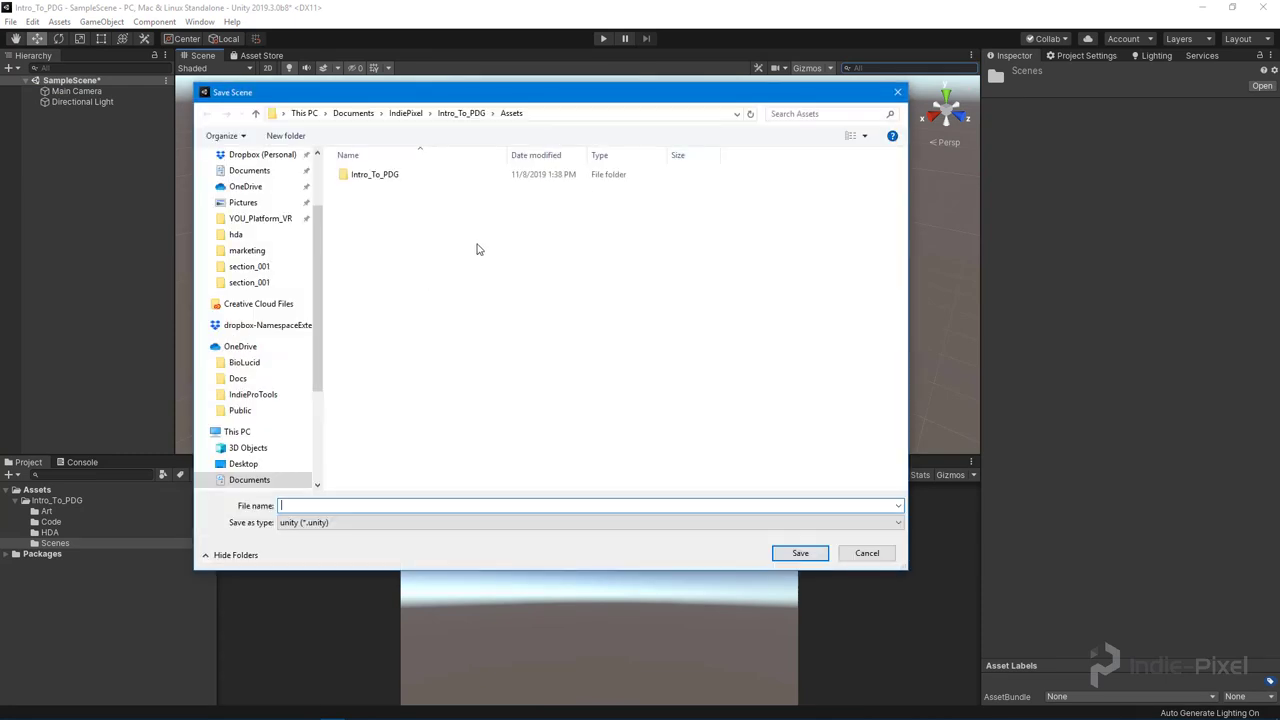
double_click(383, 174)
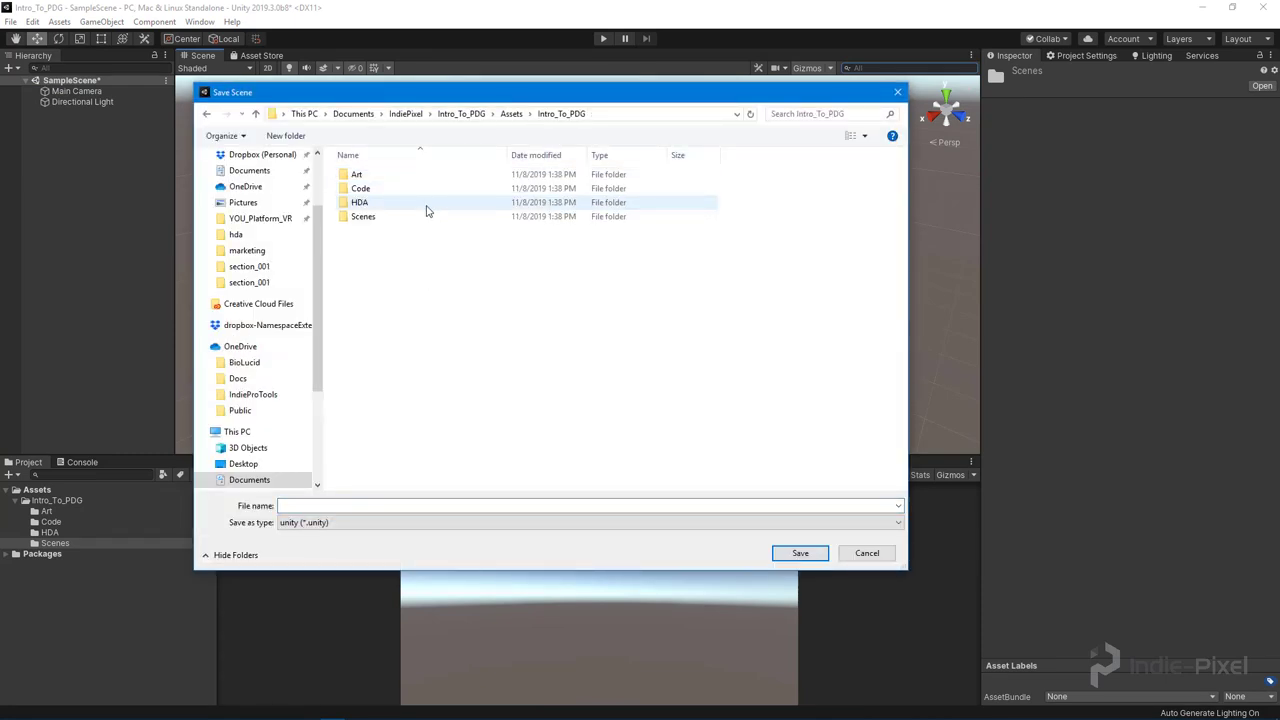
left_click(405, 217)
double_click(407, 218)
Save the scene as Intro_PDG_Level_001 and show it in the Scenes folder
left_click(421, 505)
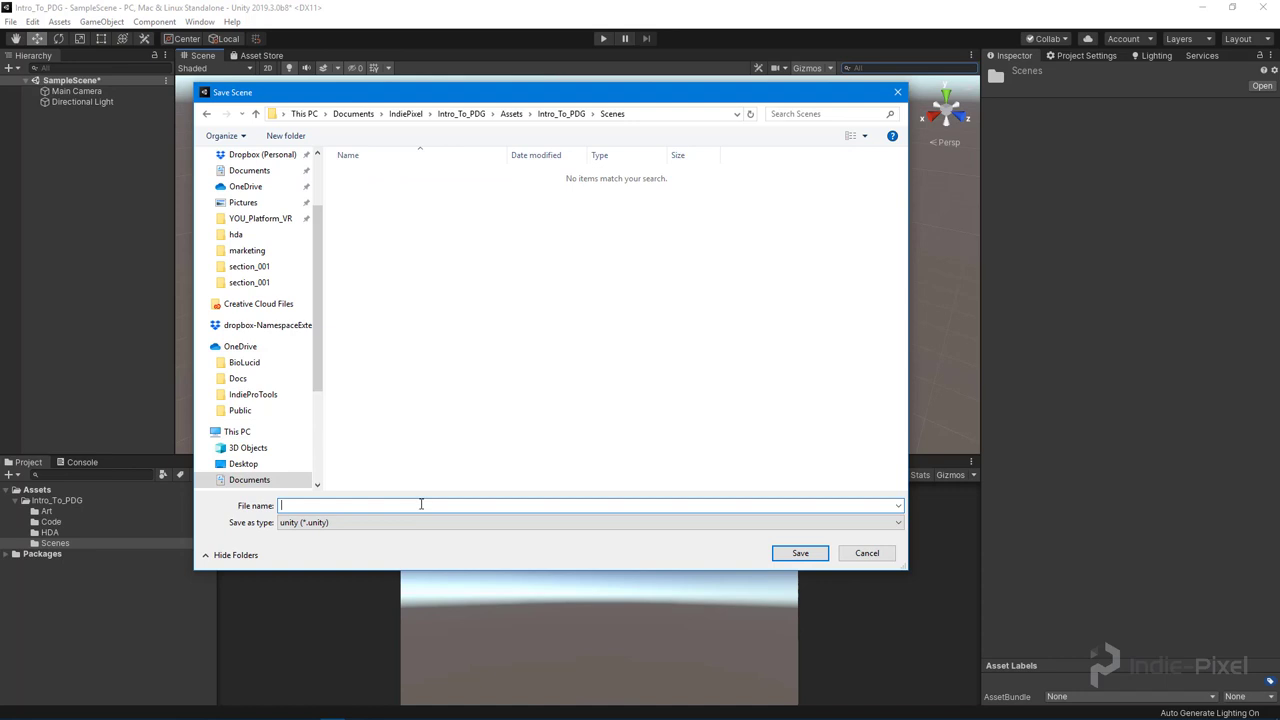
type("Intro_PDG_Level_001")
key("Return")
left_click(23, 544)
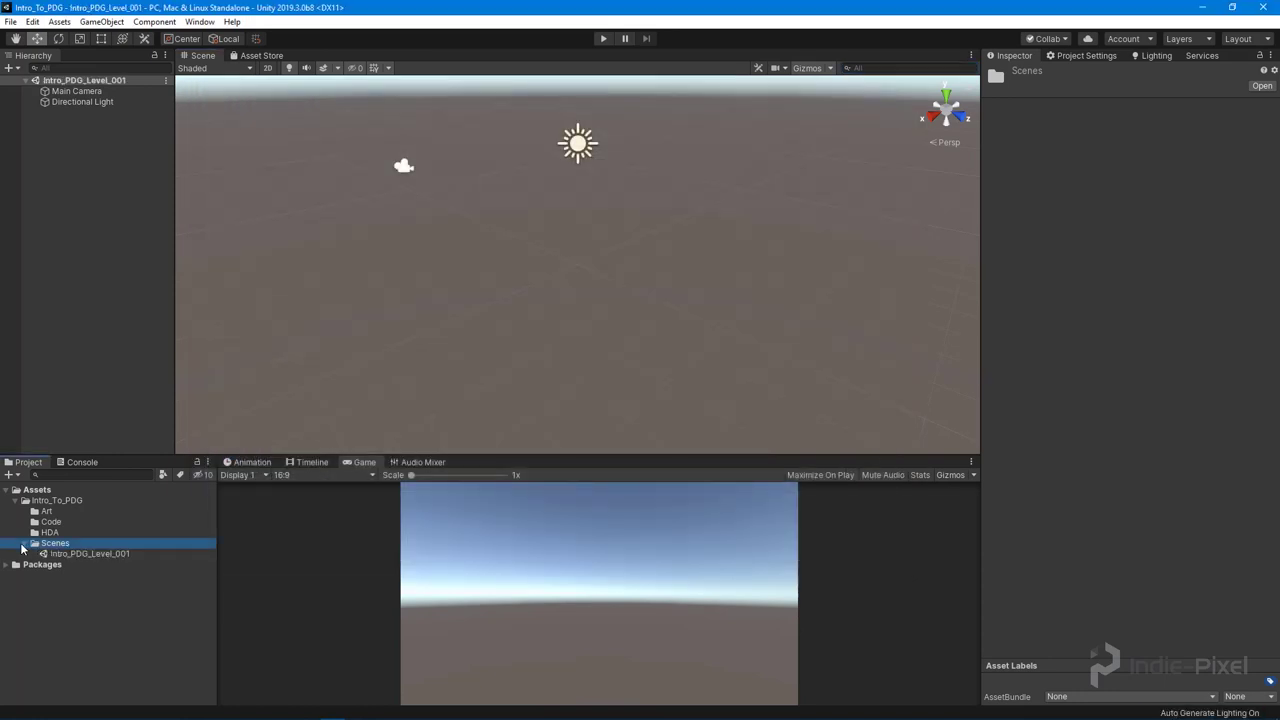
left_click_drag(172, 258, 181, 262)
left_click_drag(979, 360, 966, 360)
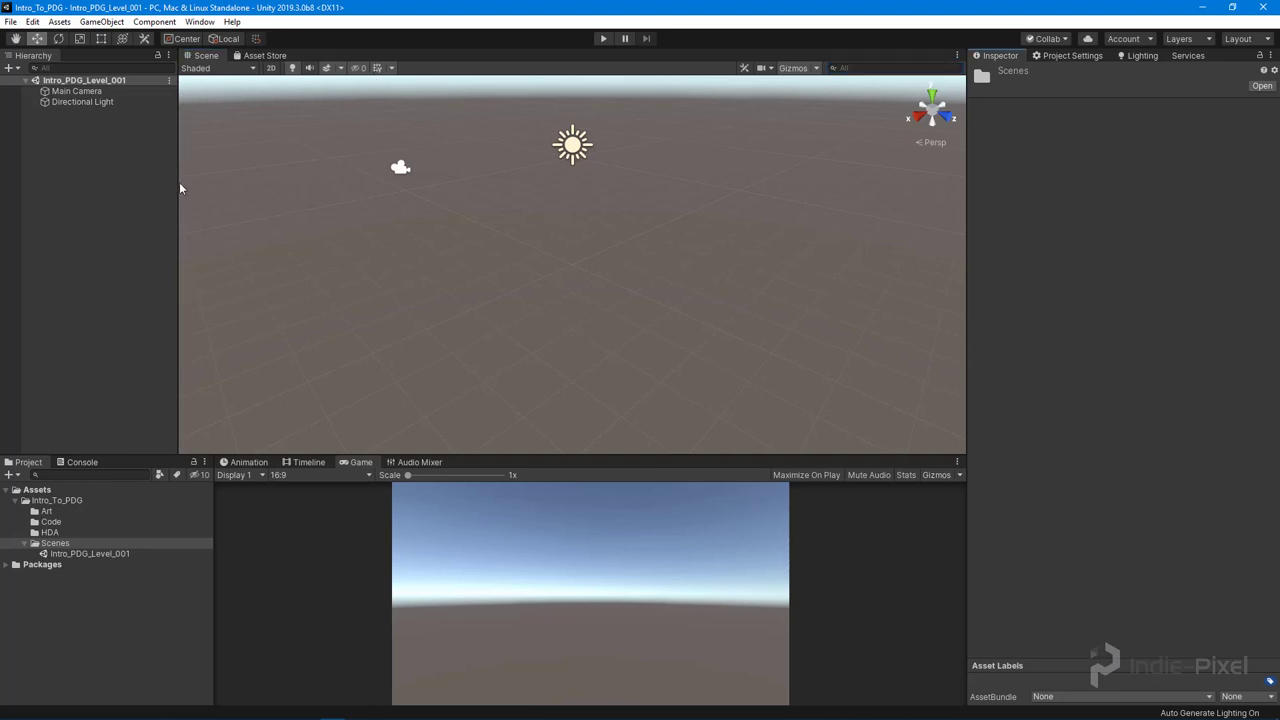
Open the Package Manager showing all packages and refresh the list
left_click_drag(180, 188, 171, 178)
left_click(199, 21)
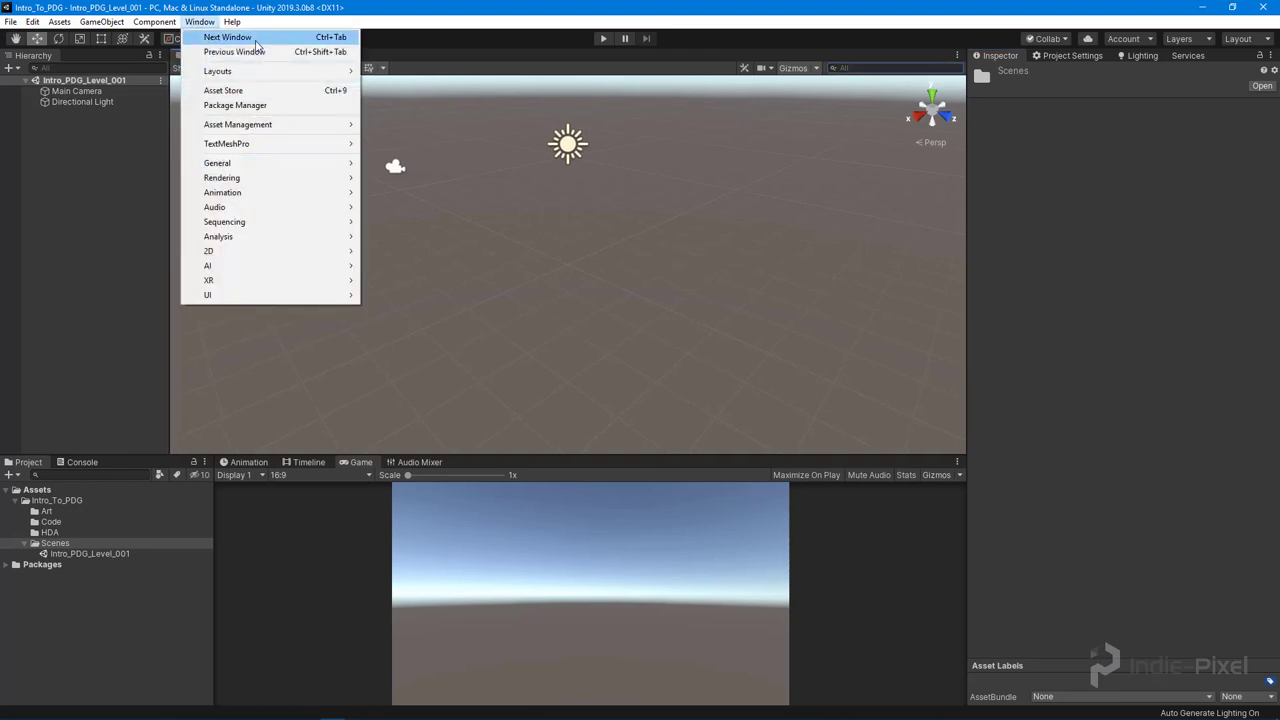
left_click(247, 107)
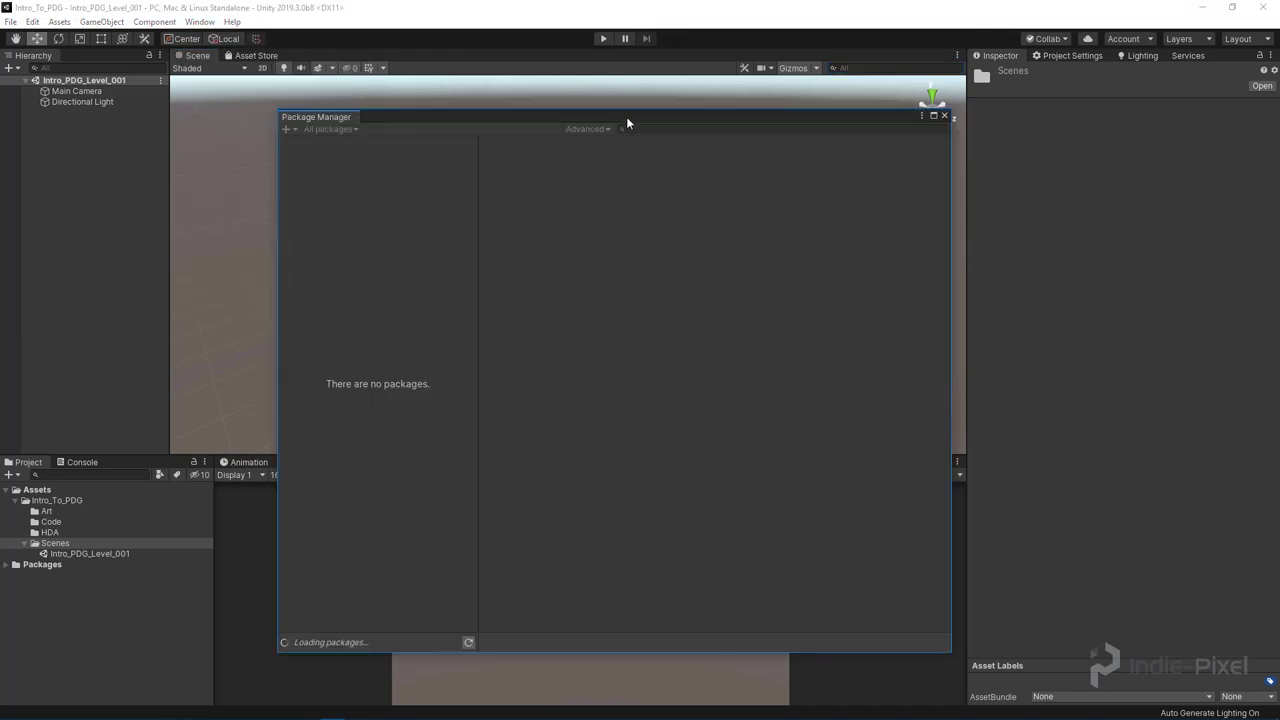
left_click(608, 130)
left_click(422, 398)
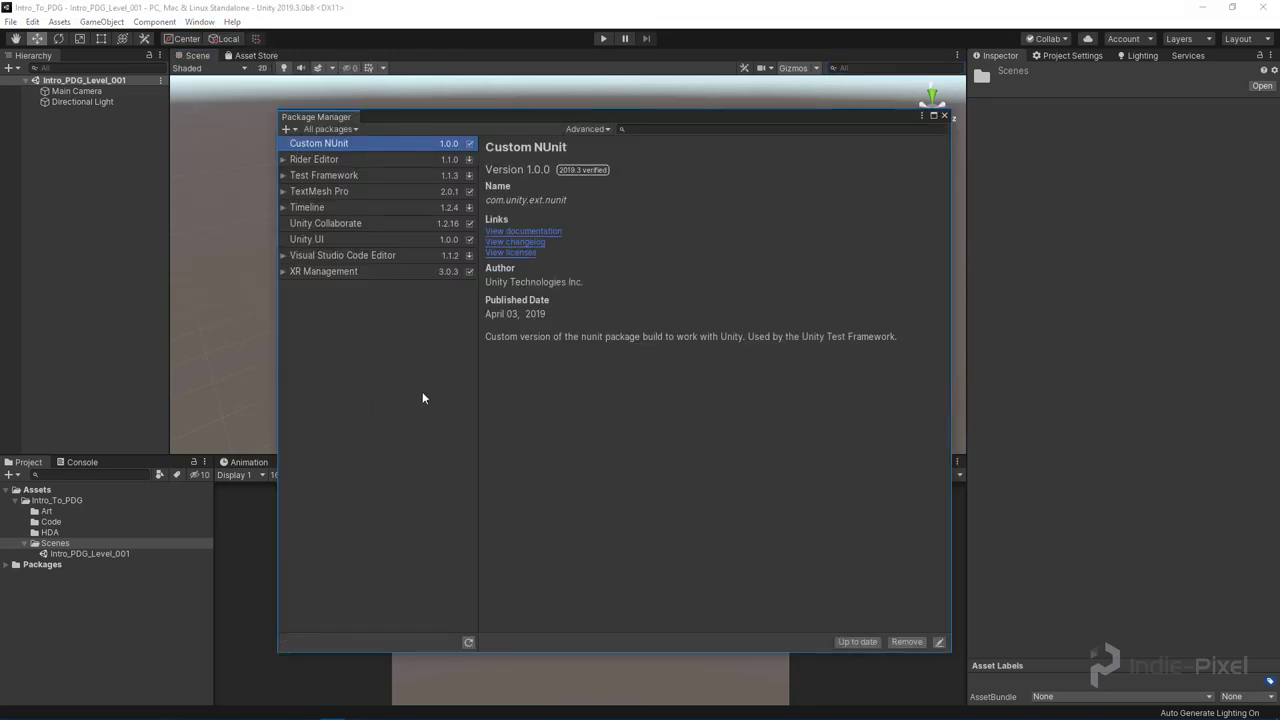
left_click(333, 129)
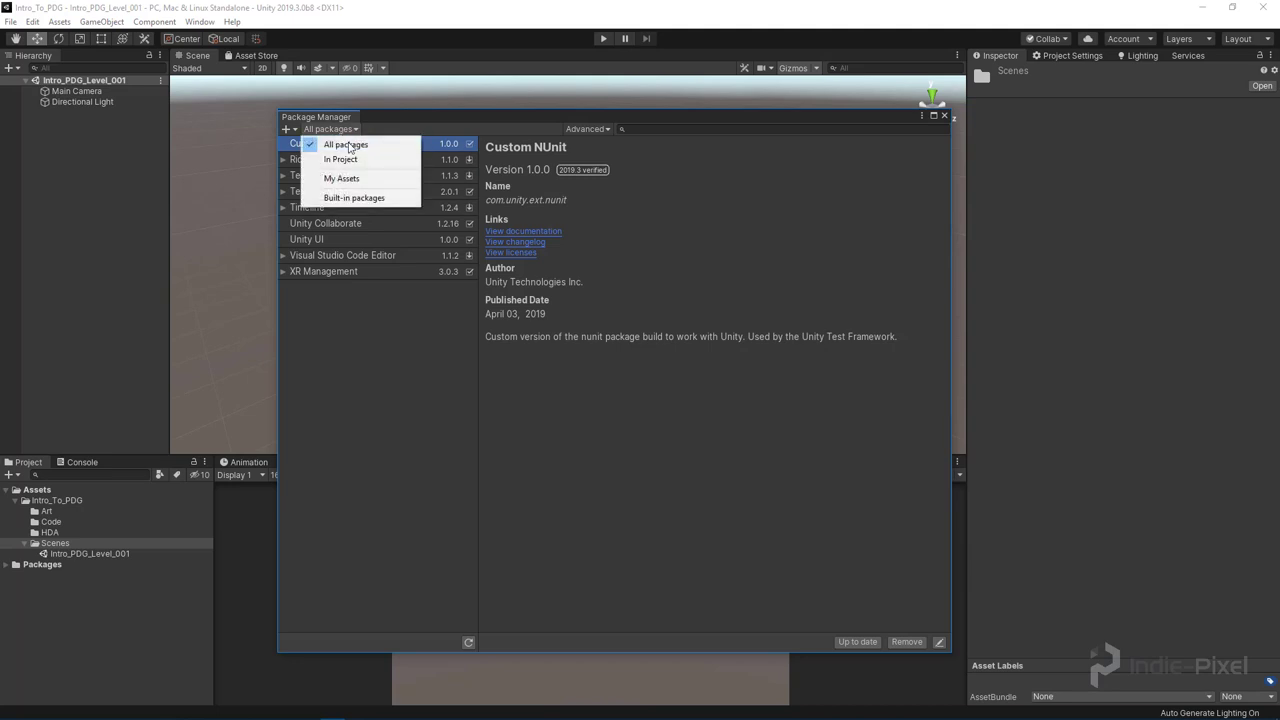
left_click(338, 138)
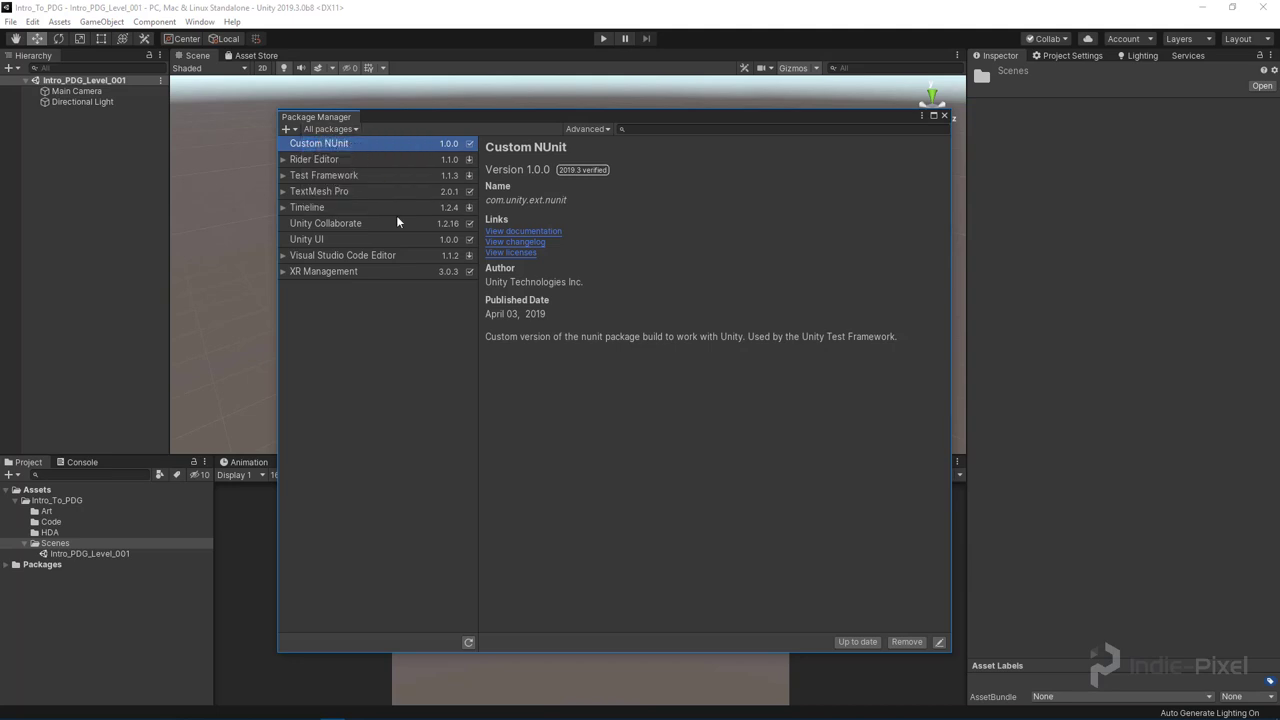
left_click(470, 644)
left_click_drag(277, 409, 262, 409)
Show preview packages, search 'Univ' and install the Universal RP package
left_click(603, 130)
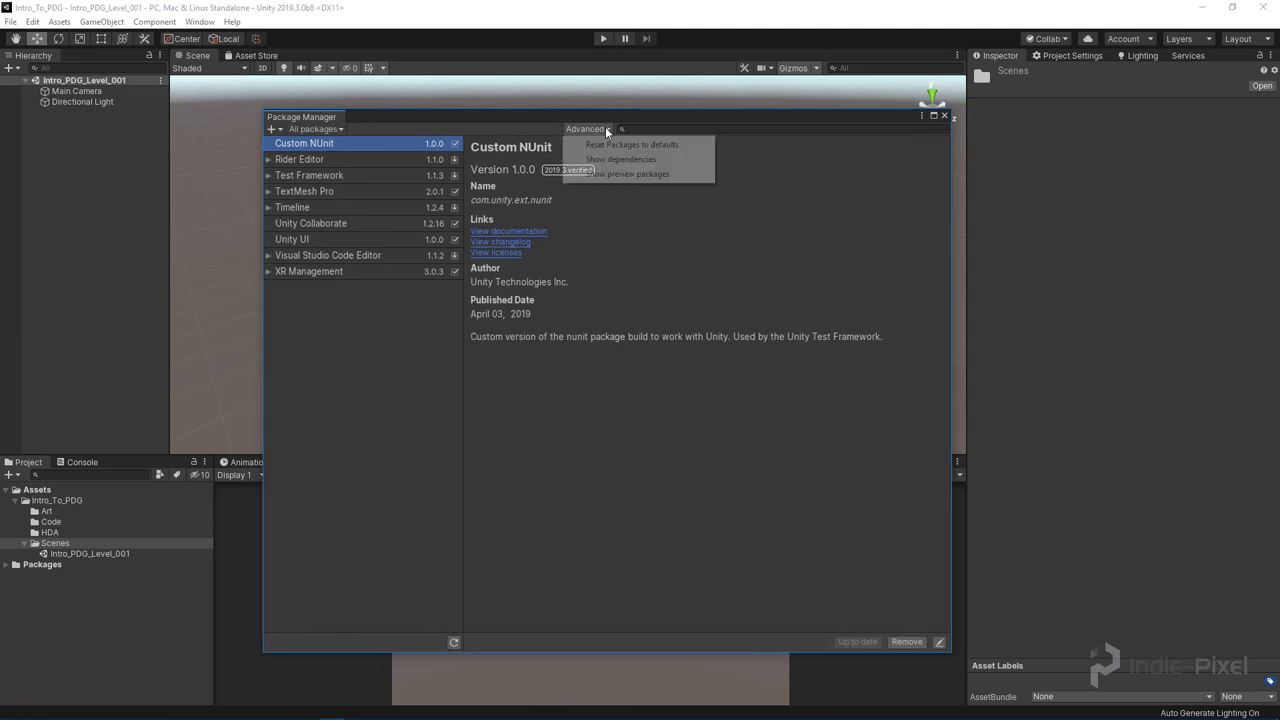
left_click(649, 175)
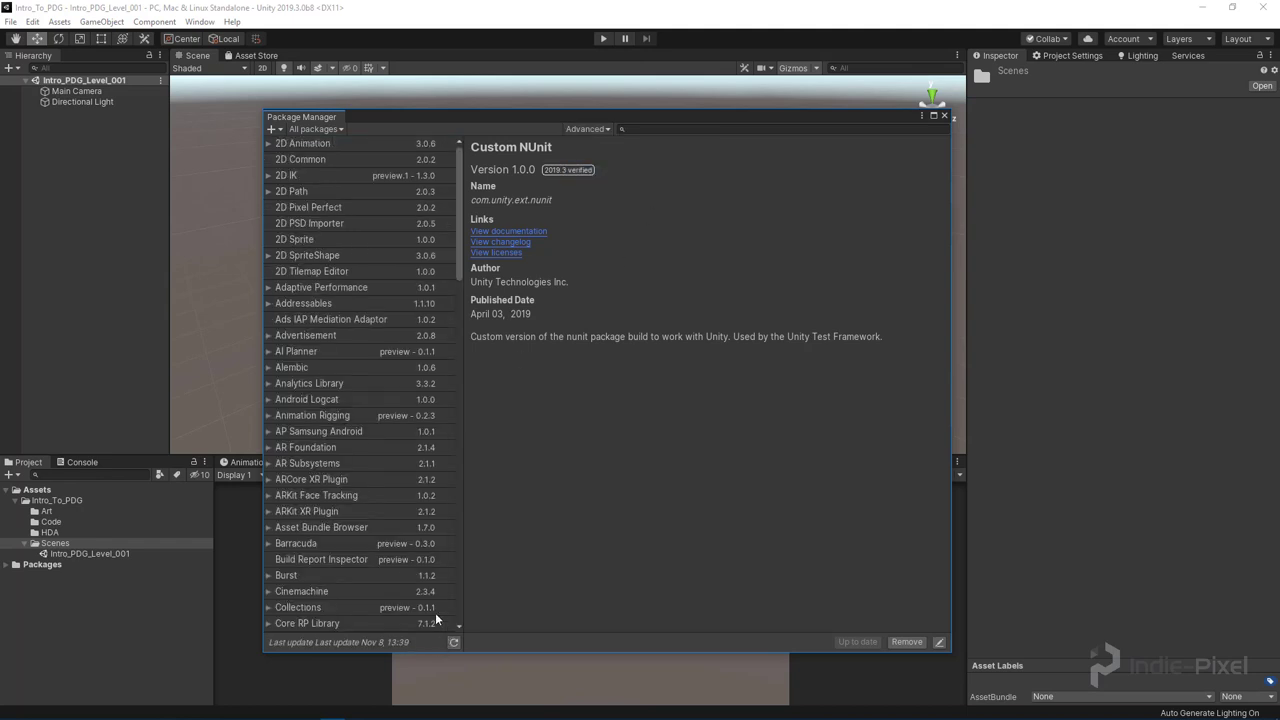
scroll(387, 355, "down", 8)
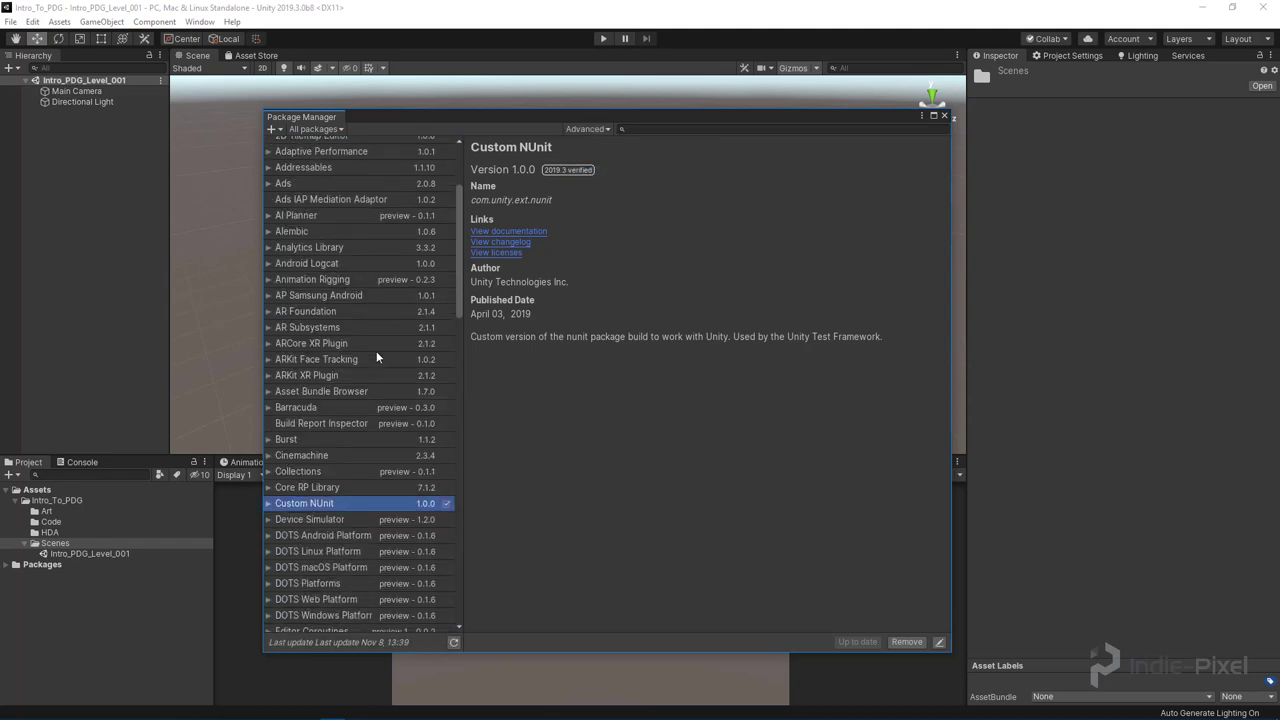
scroll(374, 358, "down", 9)
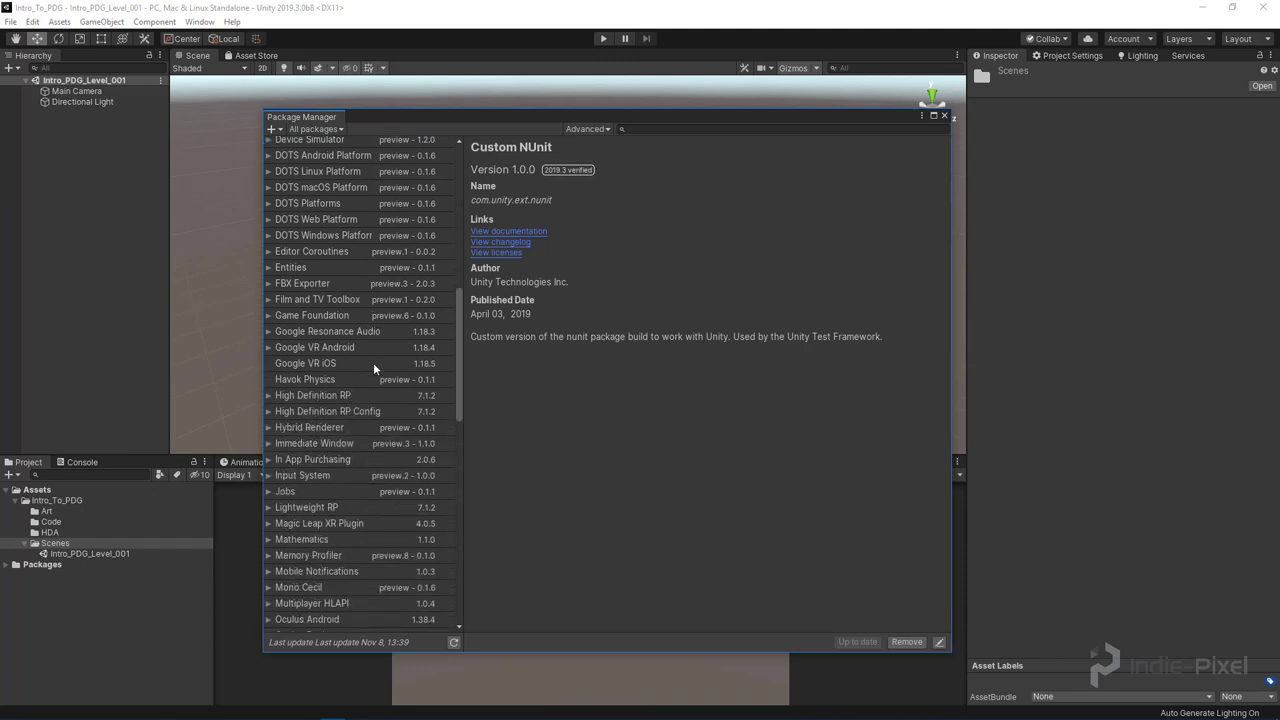
scroll(374, 368, "down", 10)
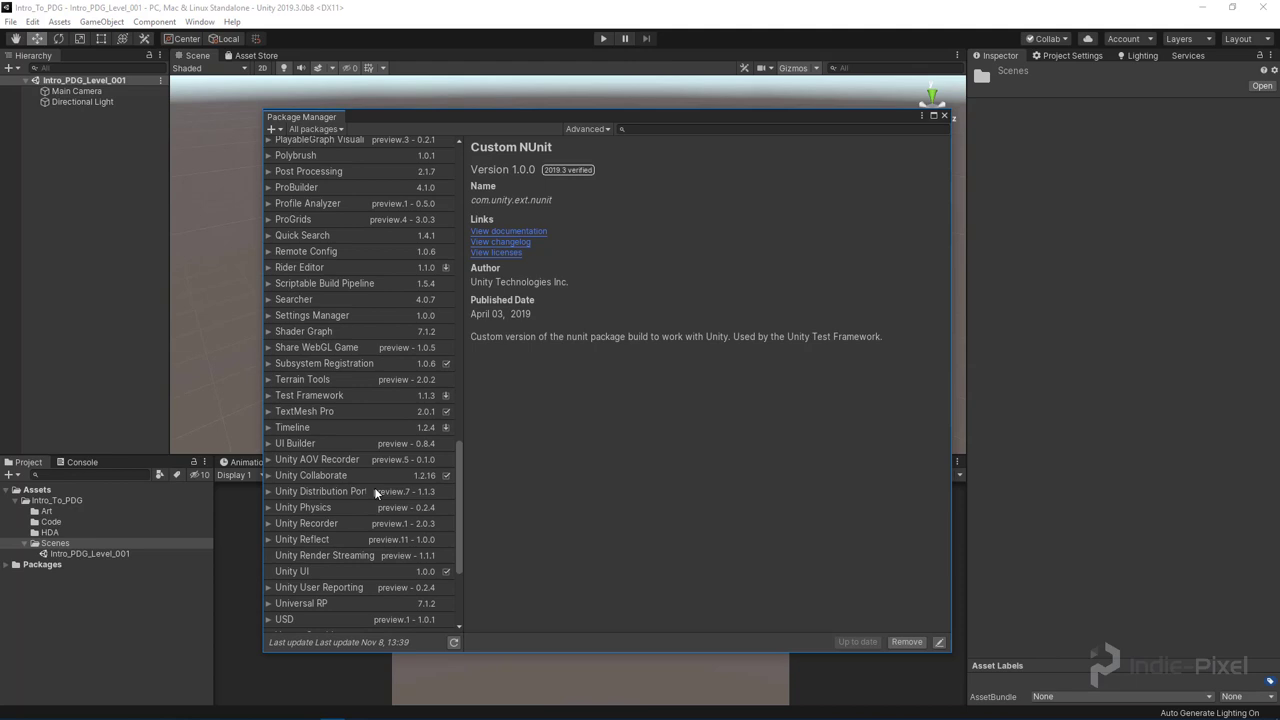
scroll(374, 487, "down", 2)
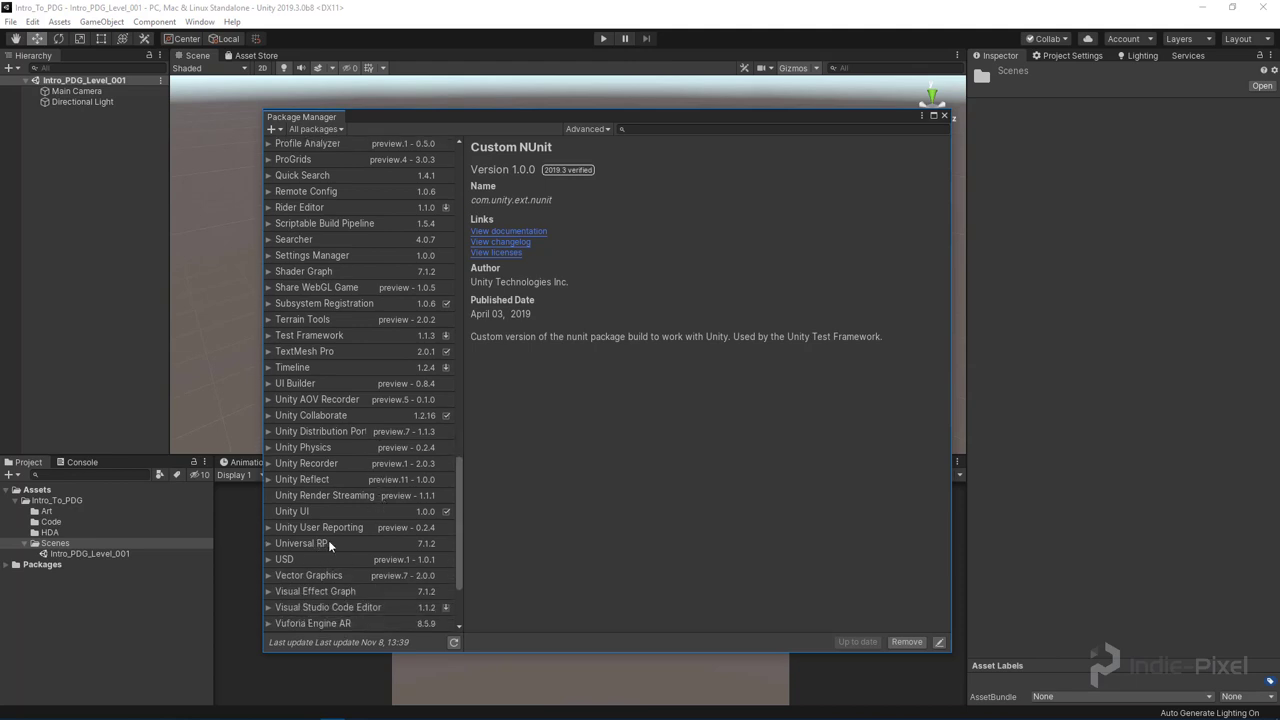
left_click(662, 130)
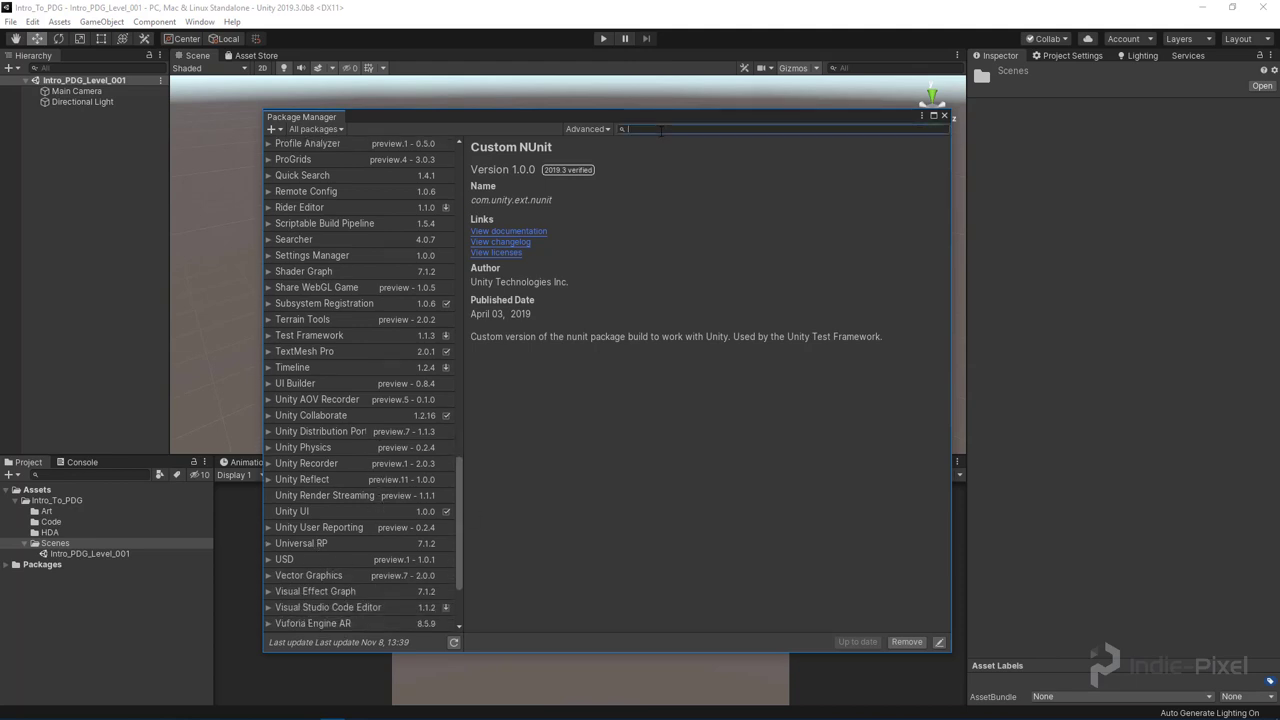
type("Universal")
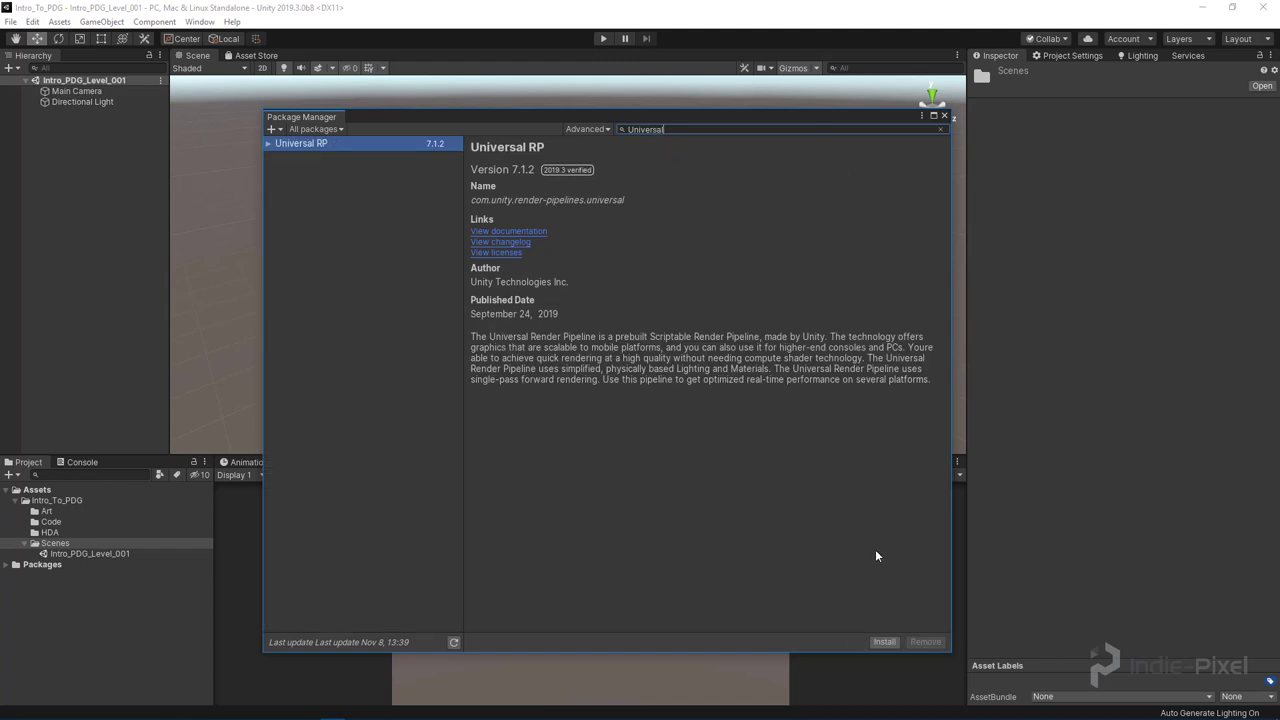
left_click(883, 642)
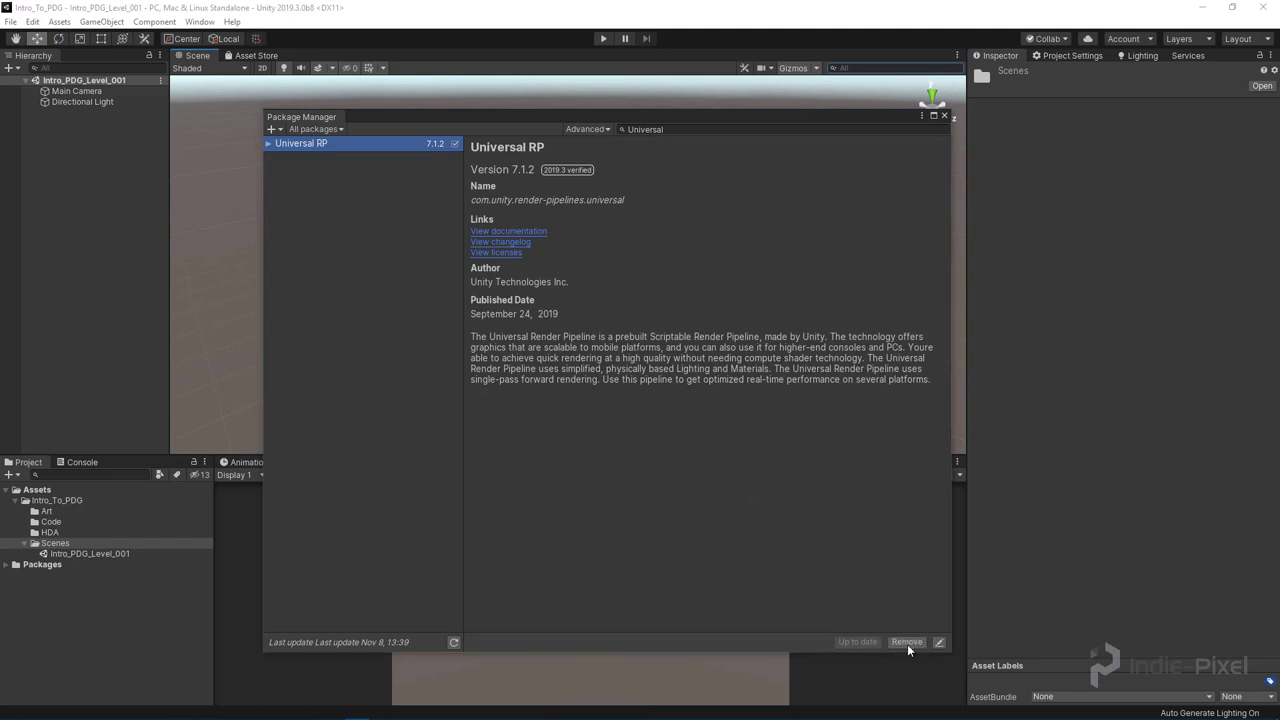
Create a Render_Pipeline folder inside Intro_To_PDG
left_click(944, 117)
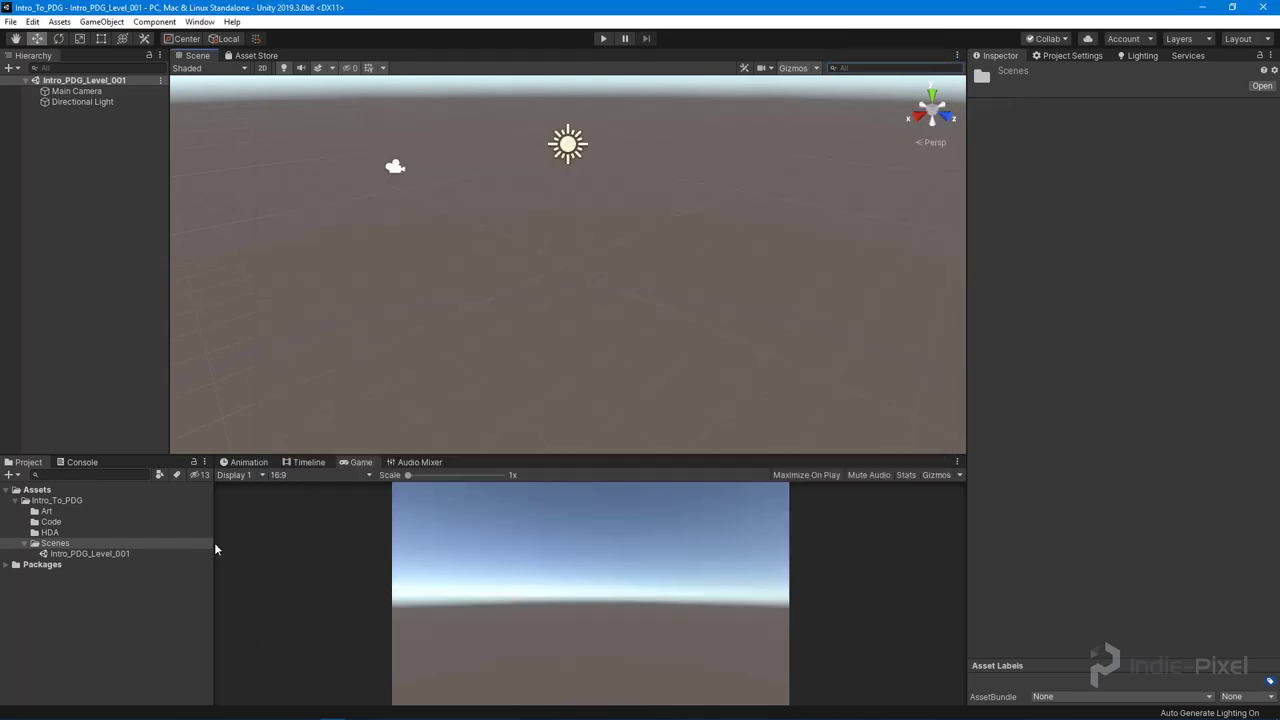
left_click(30, 545)
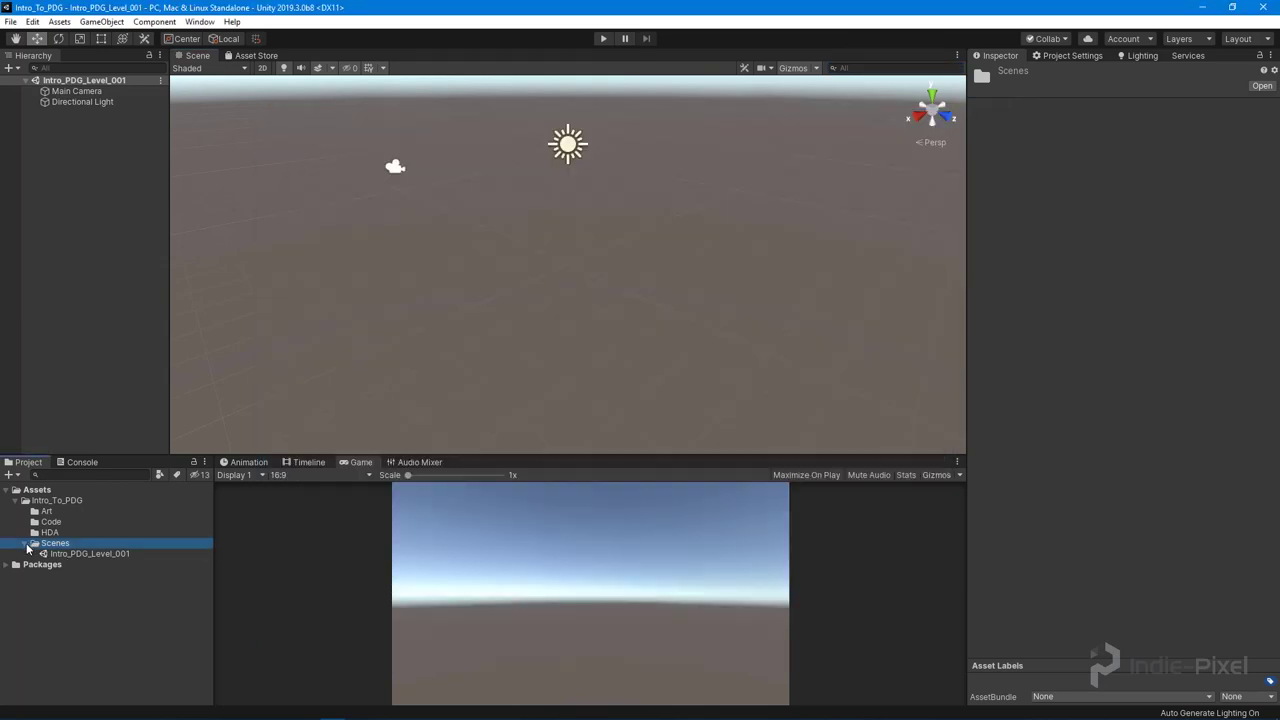
left_click(24, 543)
left_click(55, 501)
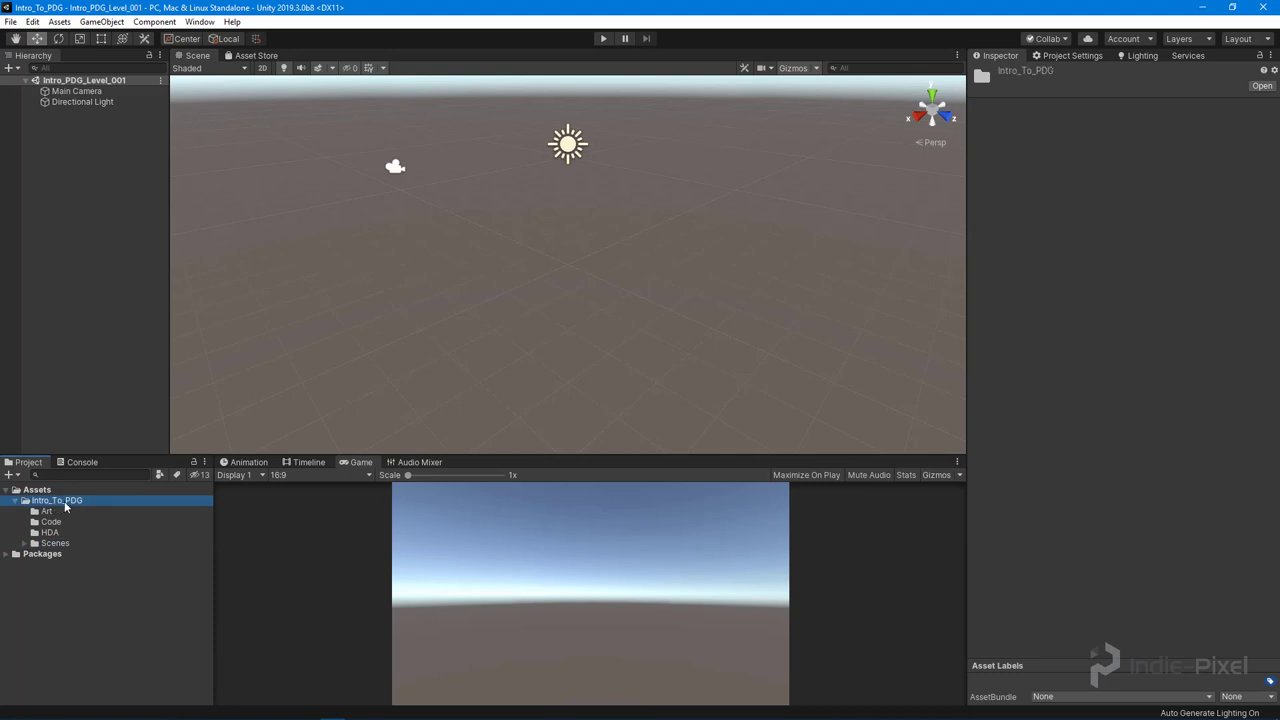
right_click(64, 502)
mouse_move(171, 171)
left_click(328, 152)
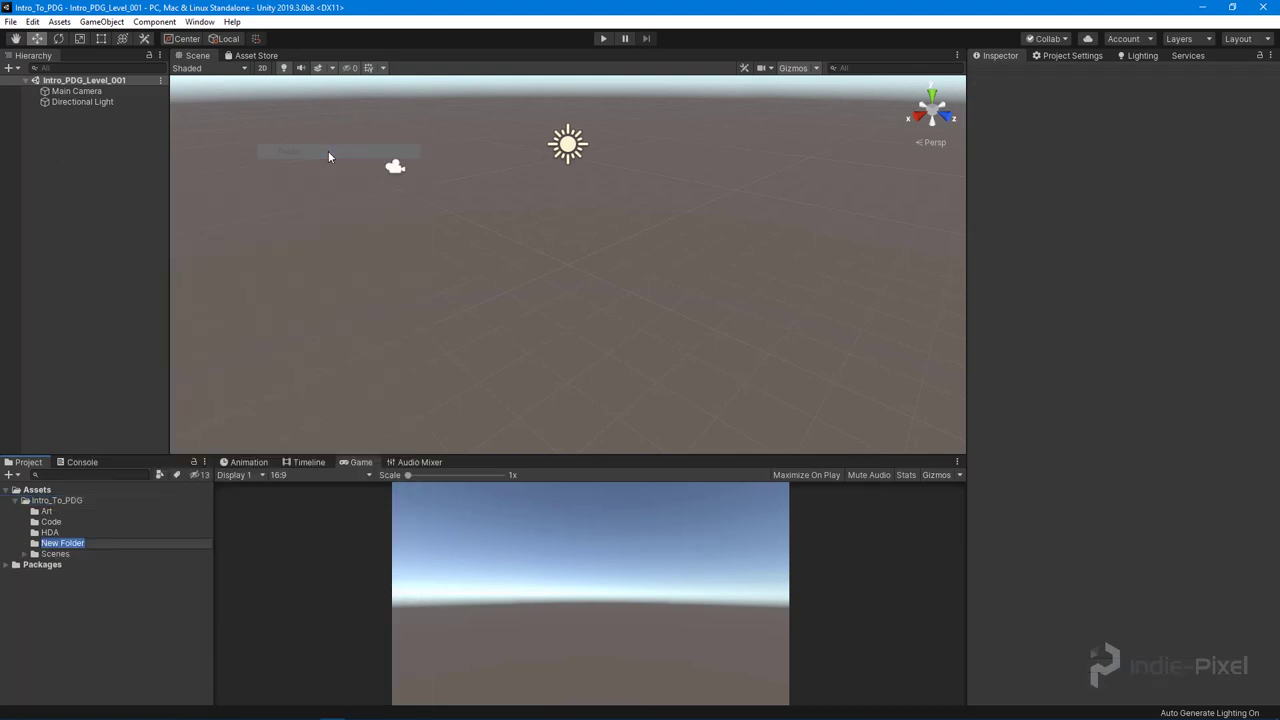
type("Render_Pipeline")
key("Return")
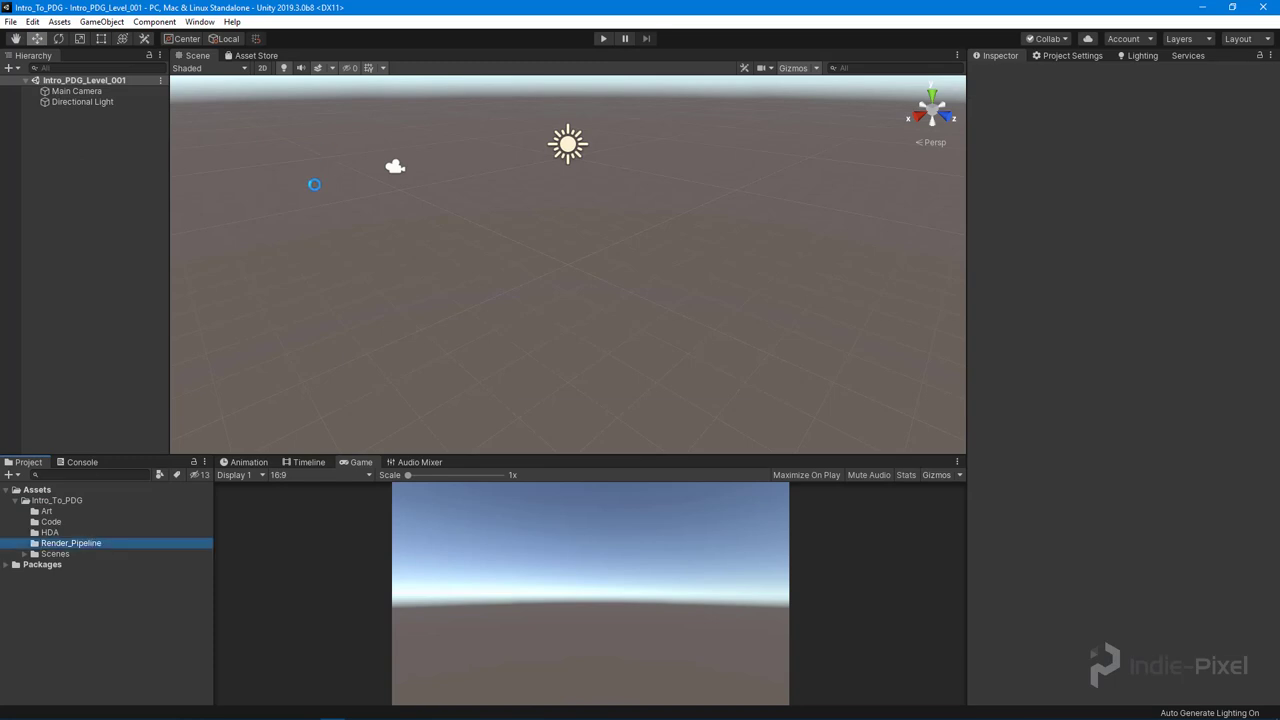
Create a URP Pipeline Asset (Forward Renderer) named URP_Asset in Render_Pipeline
right_click(95, 545)
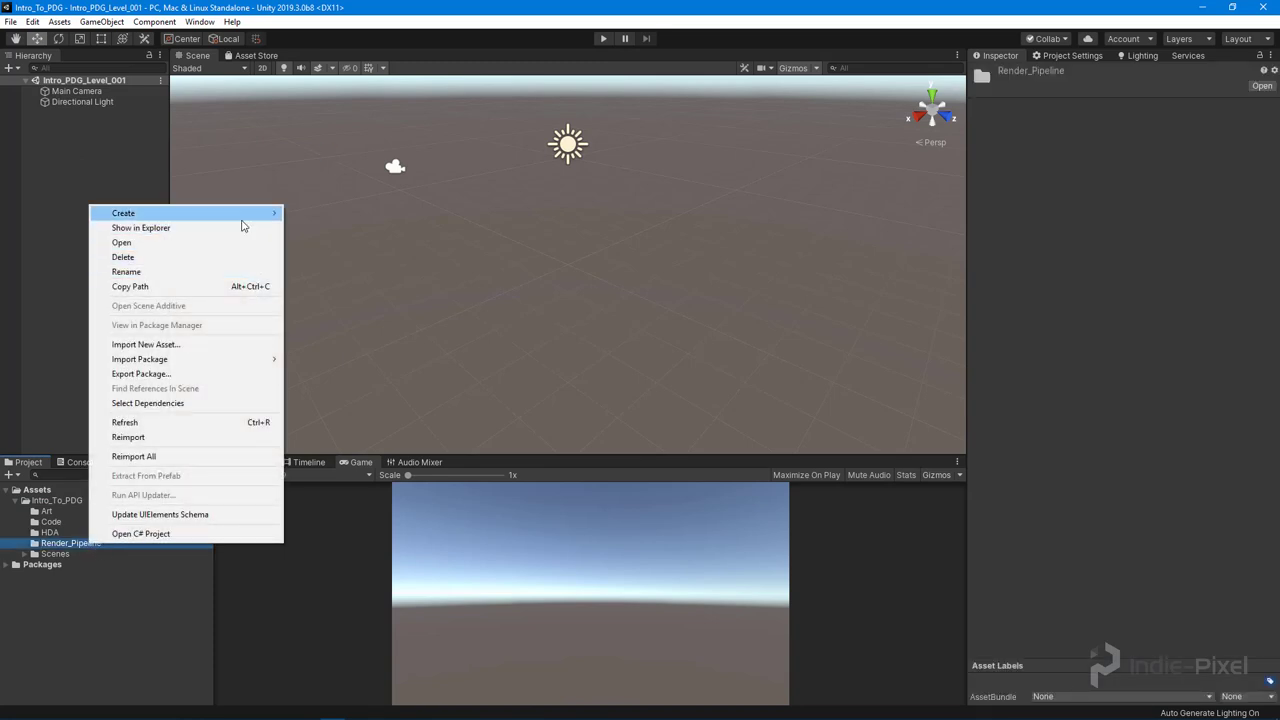
mouse_move(243, 216)
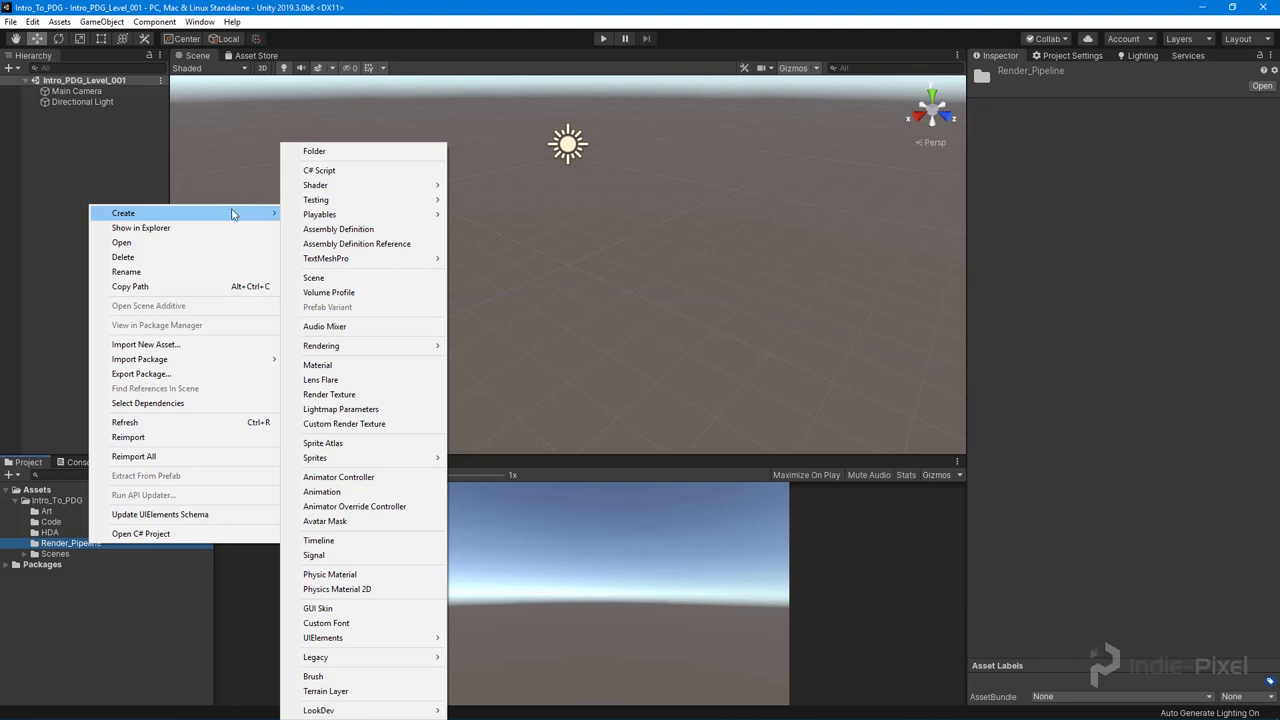
mouse_move(356, 350)
mouse_move(502, 346)
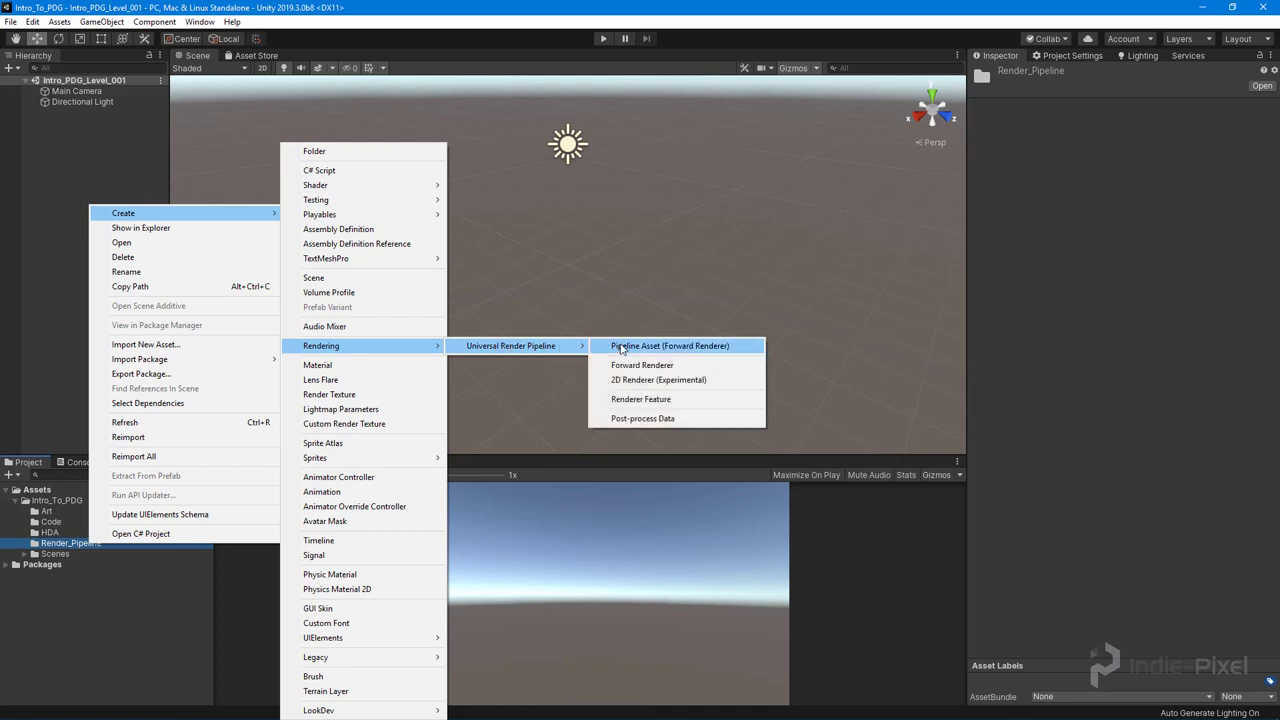
left_click(686, 346)
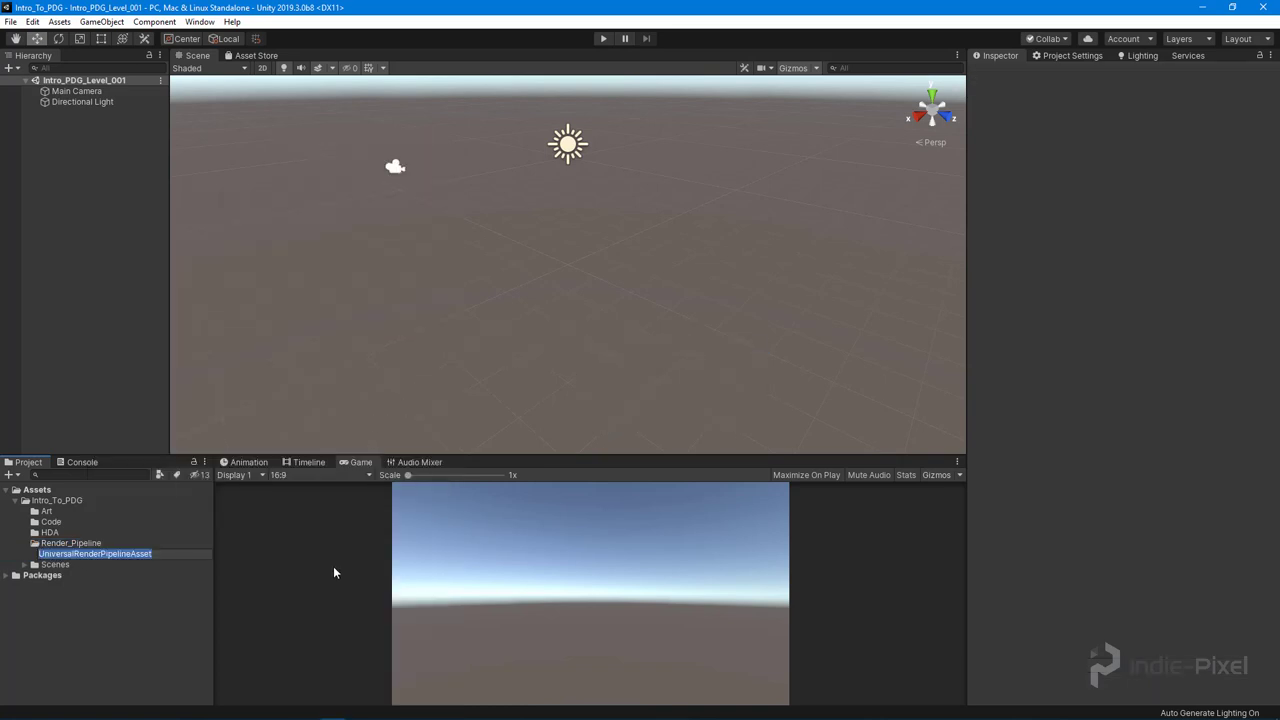
type("URP")
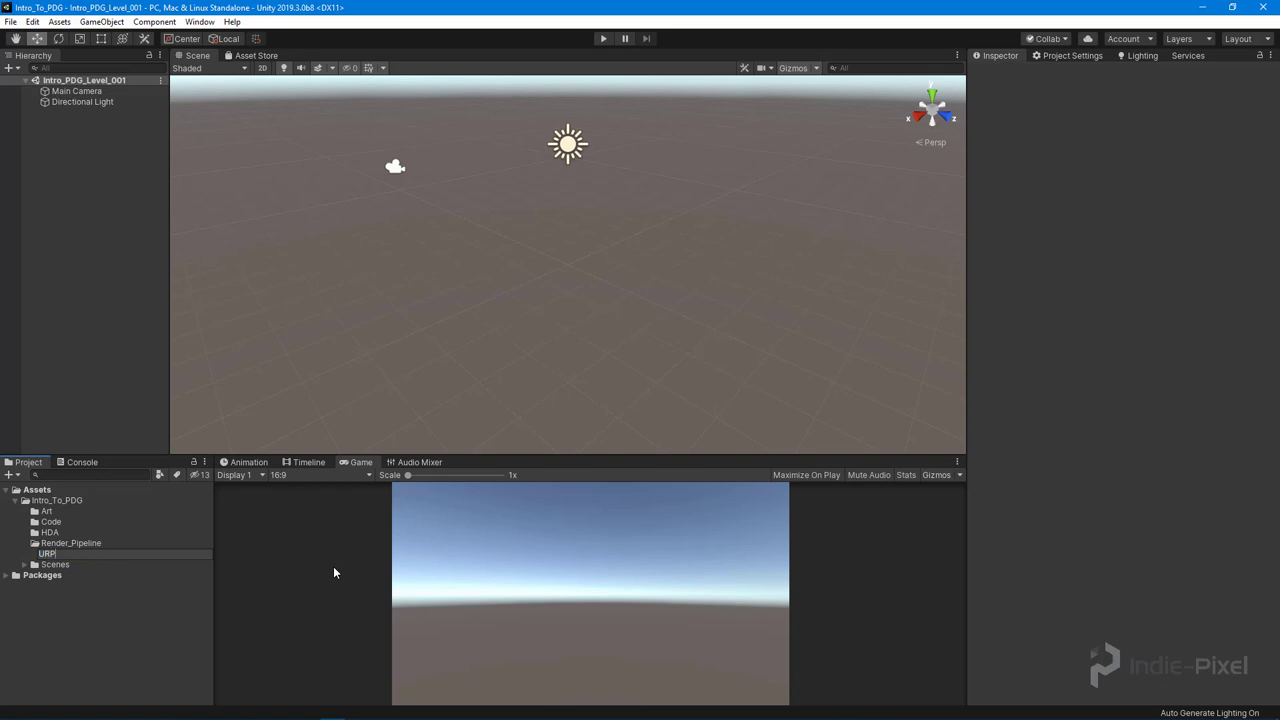
type("_Asset")
key("Return")
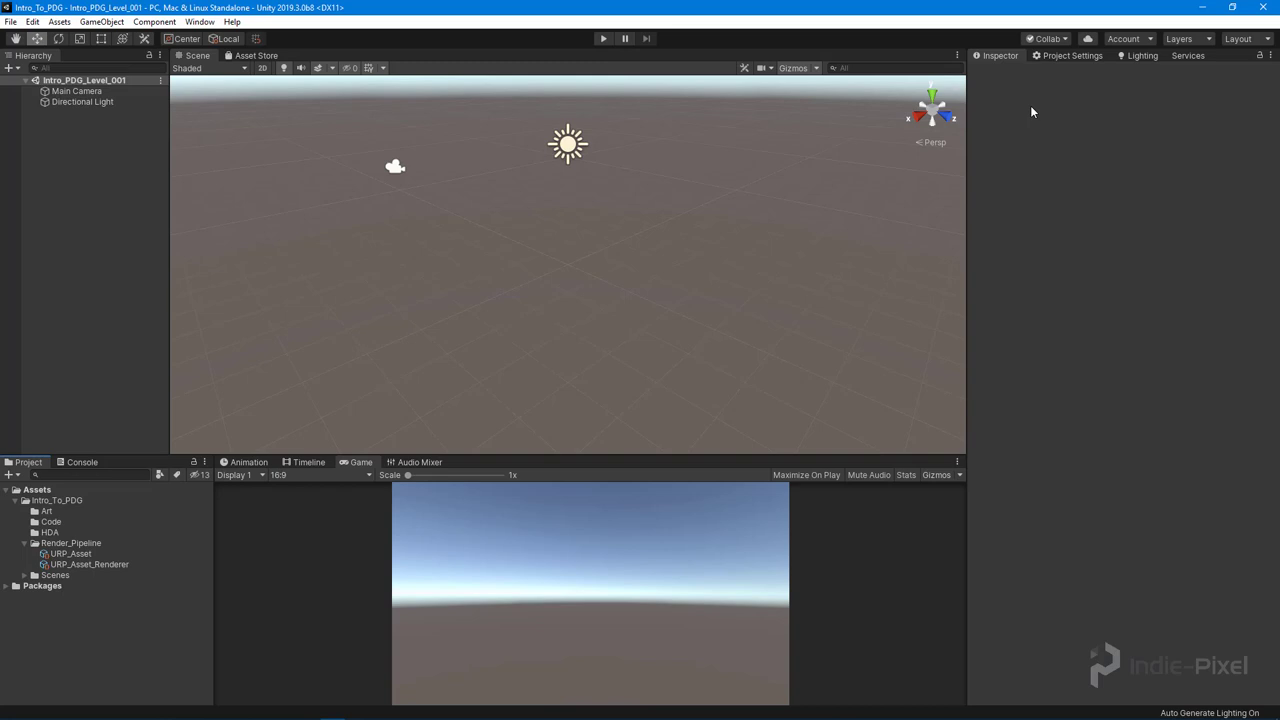
Assign URP_Asset to the Scriptable Render Pipeline Settings field in Graphics settings
left_click(1066, 56)
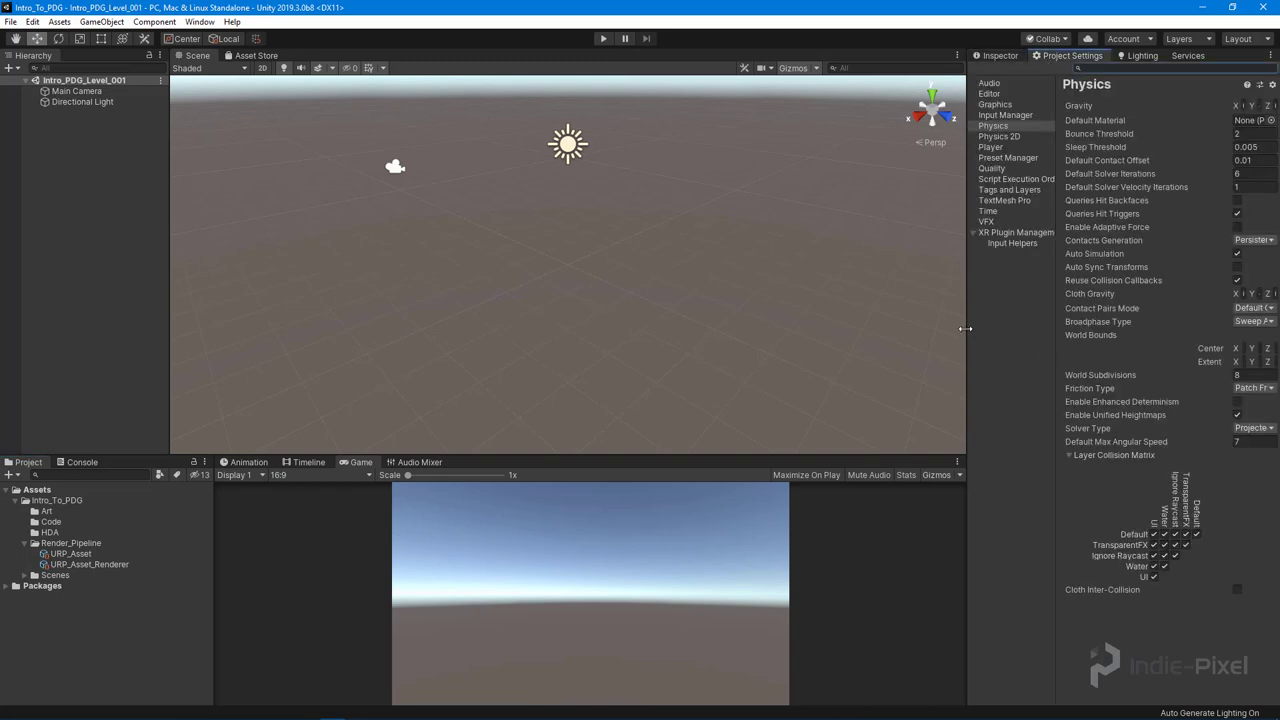
left_click_drag(965, 328, 940, 328)
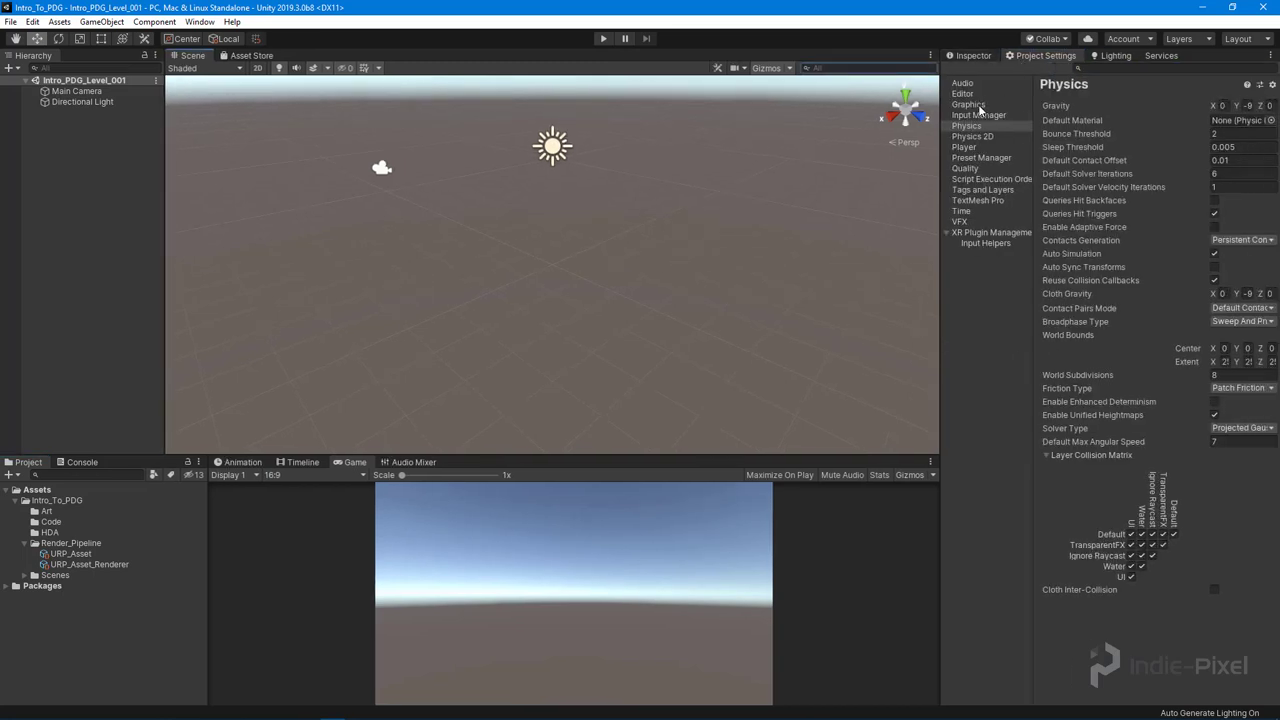
left_click(980, 106)
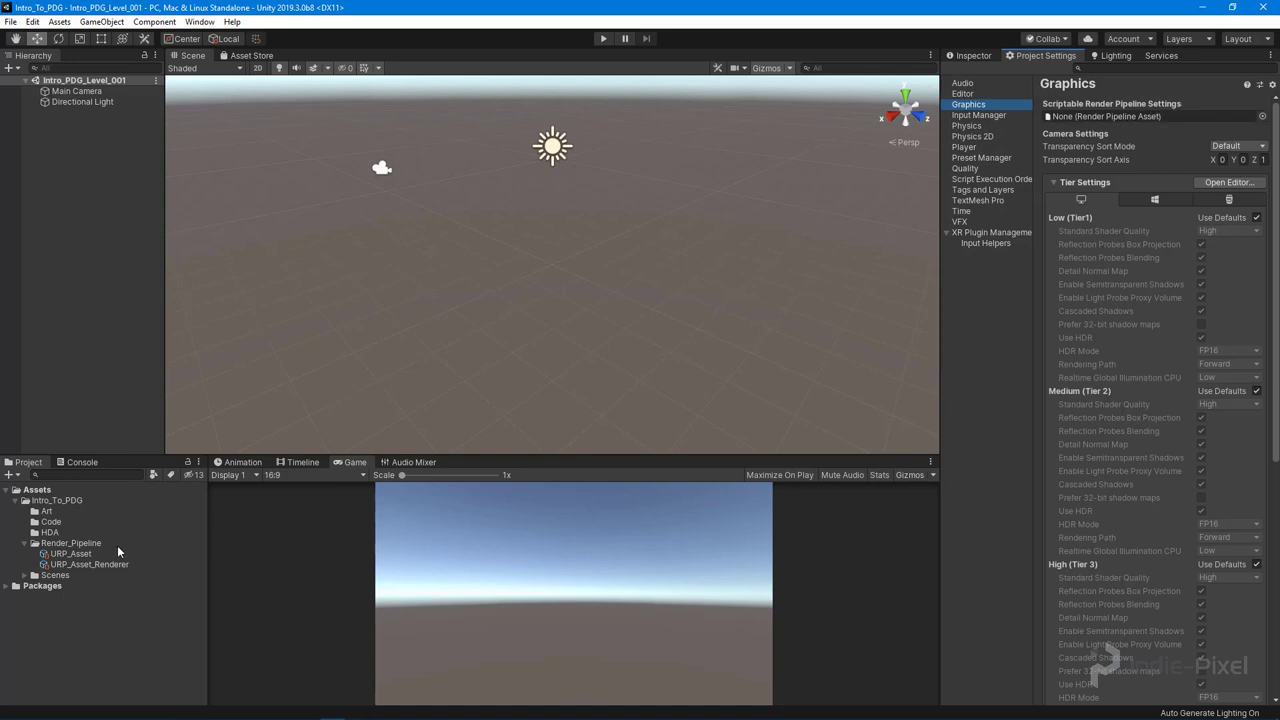
left_click_drag(80, 554, 1113, 116)
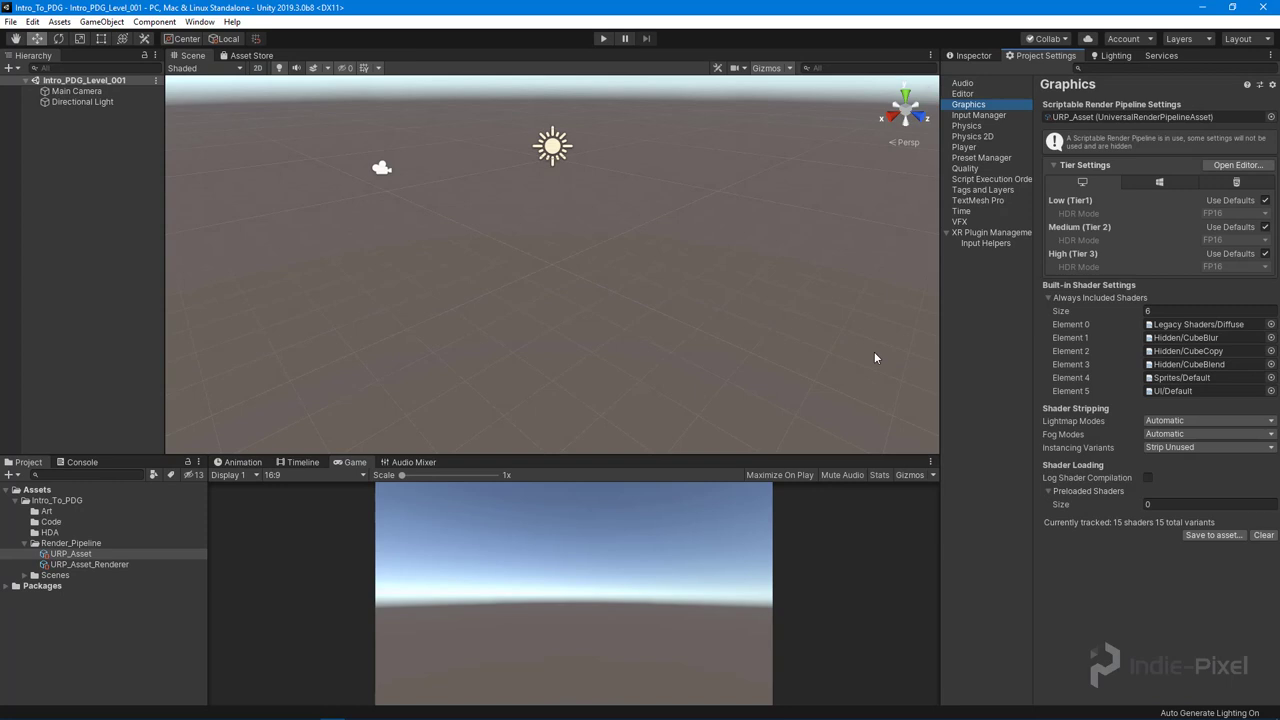
left_click_drag(942, 389, 913, 384)
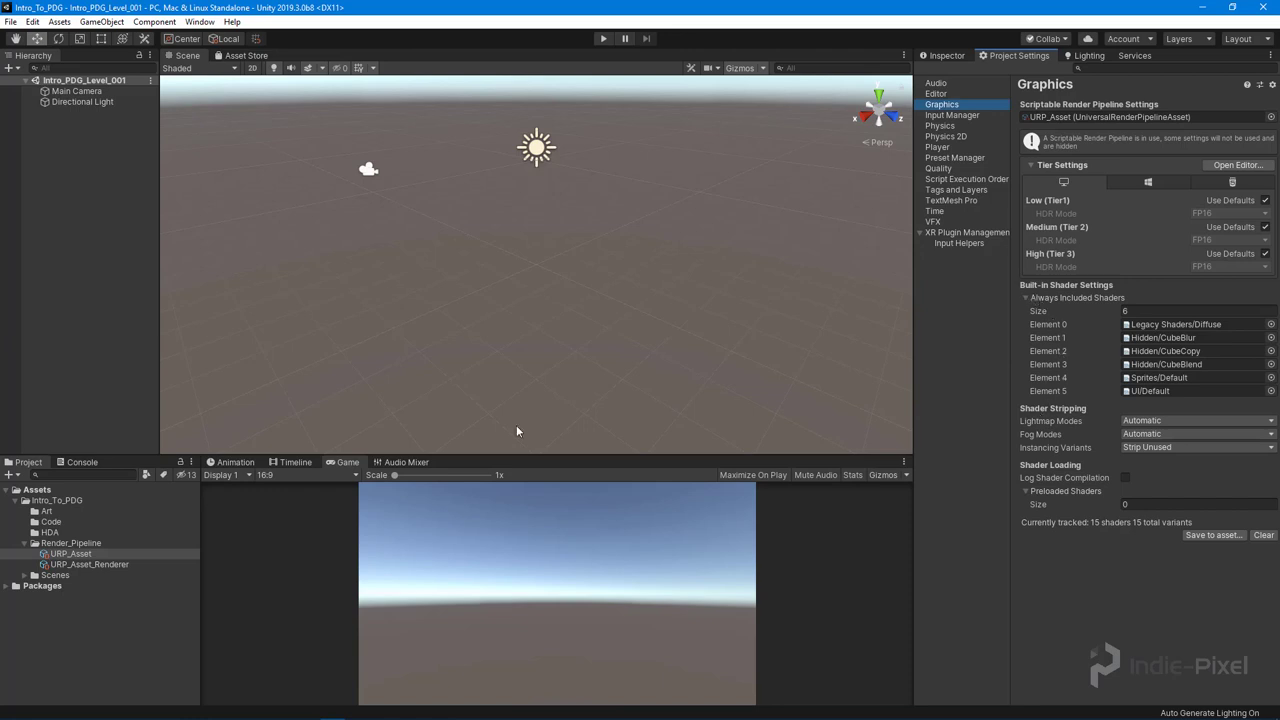
left_click_drag(158, 228, 166, 228)
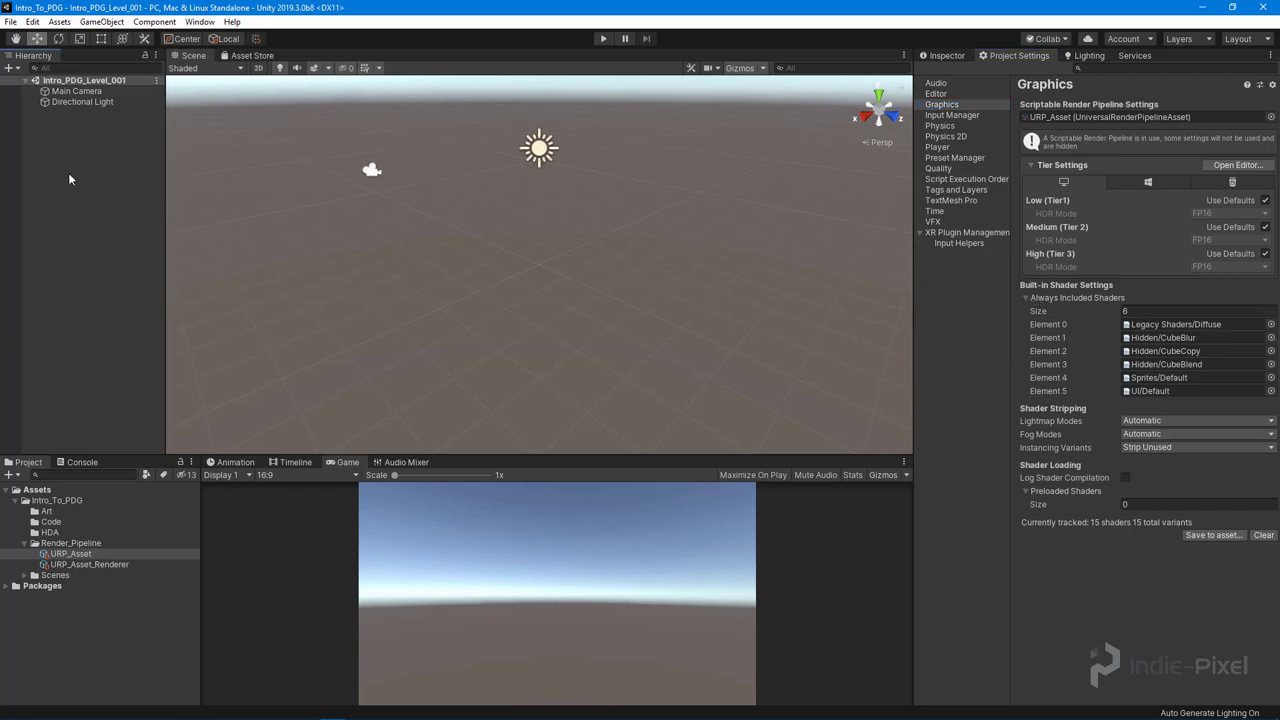
Add a Global Volume to the scene and view its properties
right_click(71, 160)
mouse_move(135, 404)
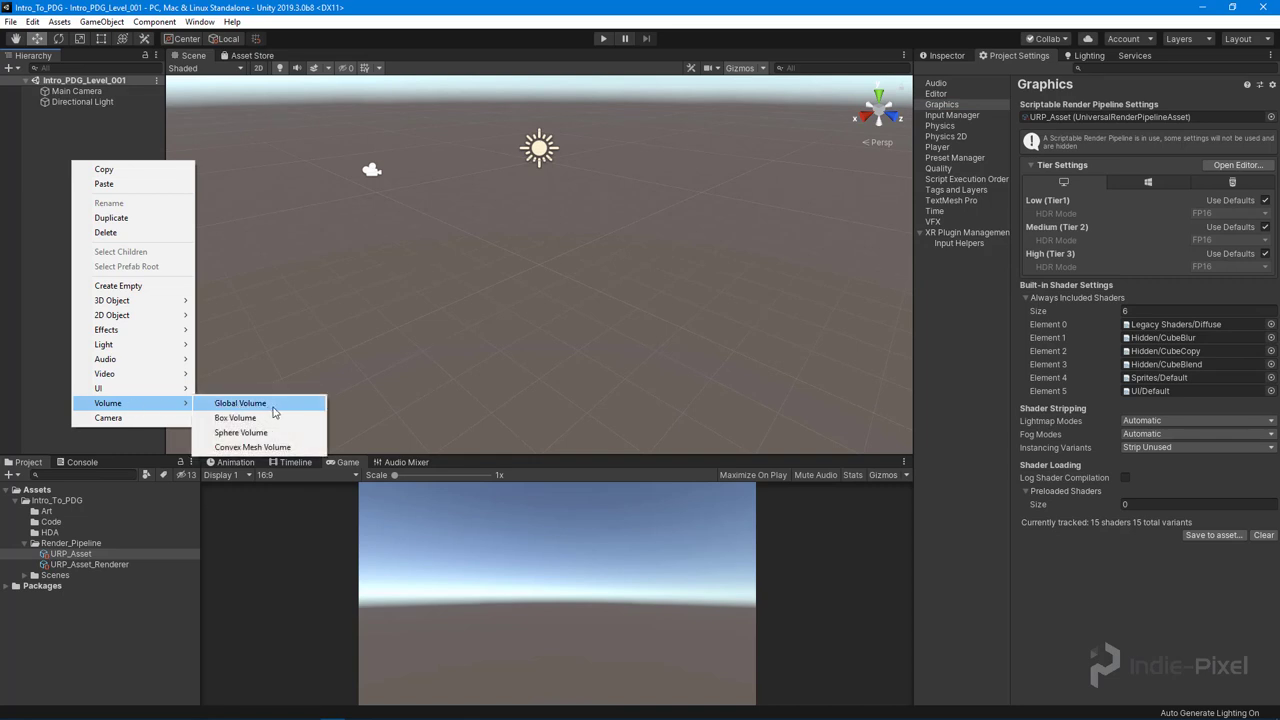
left_click(240, 403)
left_click(957, 57)
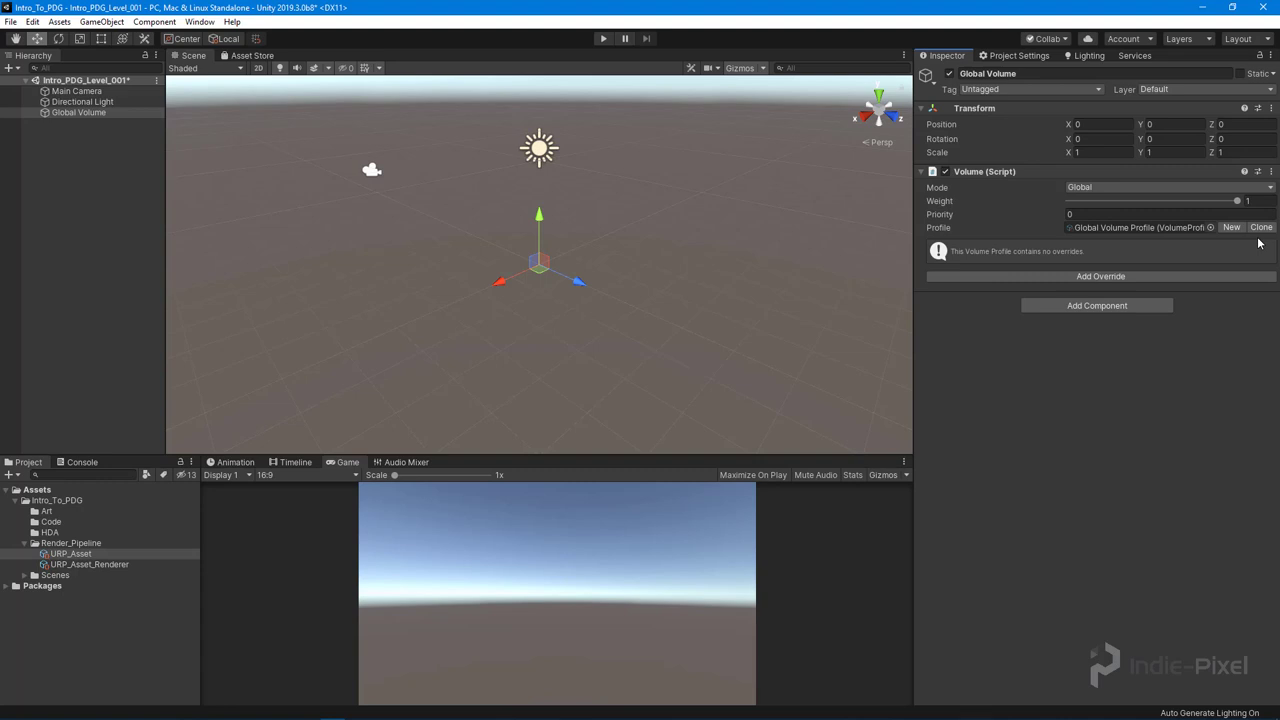
Add a Tonemapping override to the volume with Mode set to ACES
left_click(1090, 279)
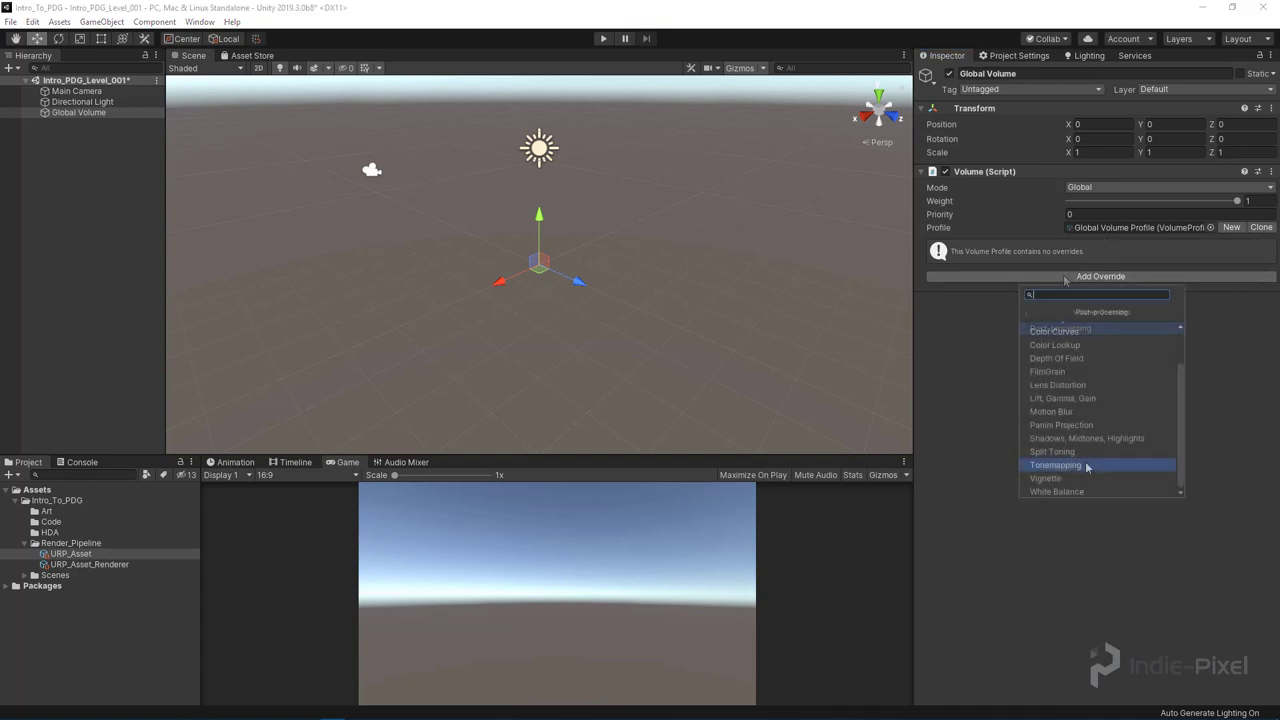
left_click(1087, 467)
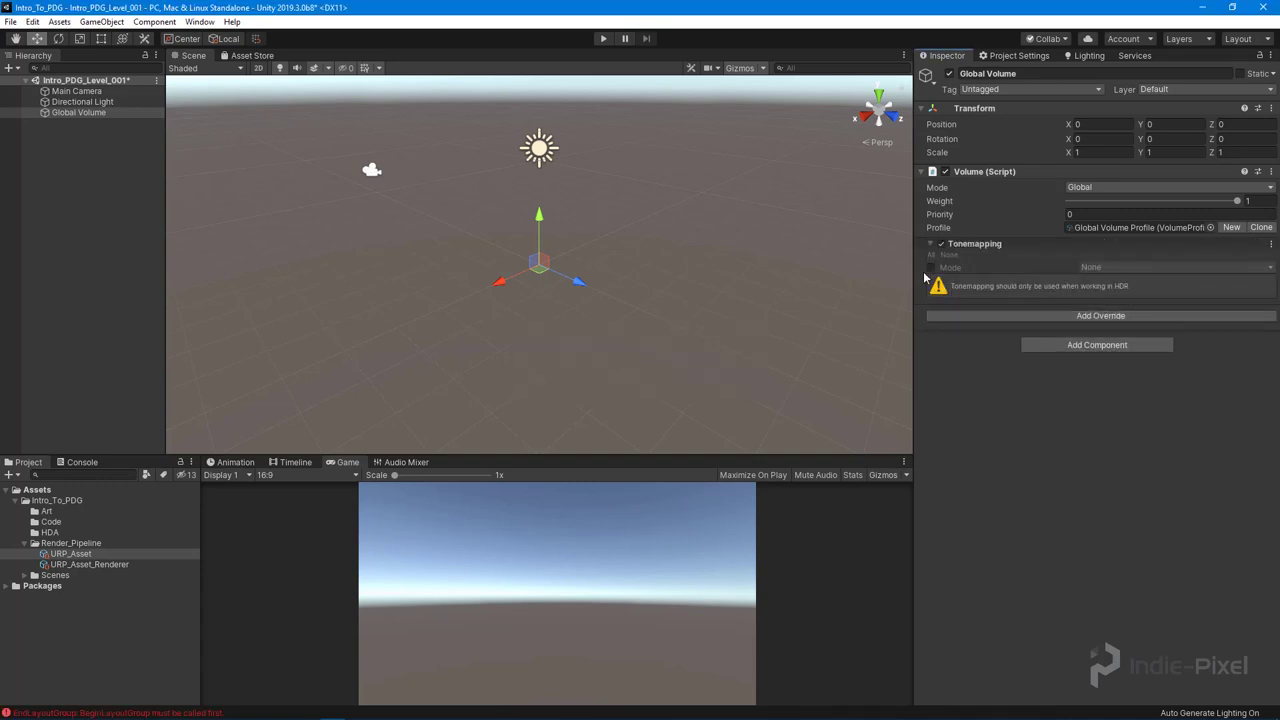
left_click(931, 267)
left_click(1113, 267)
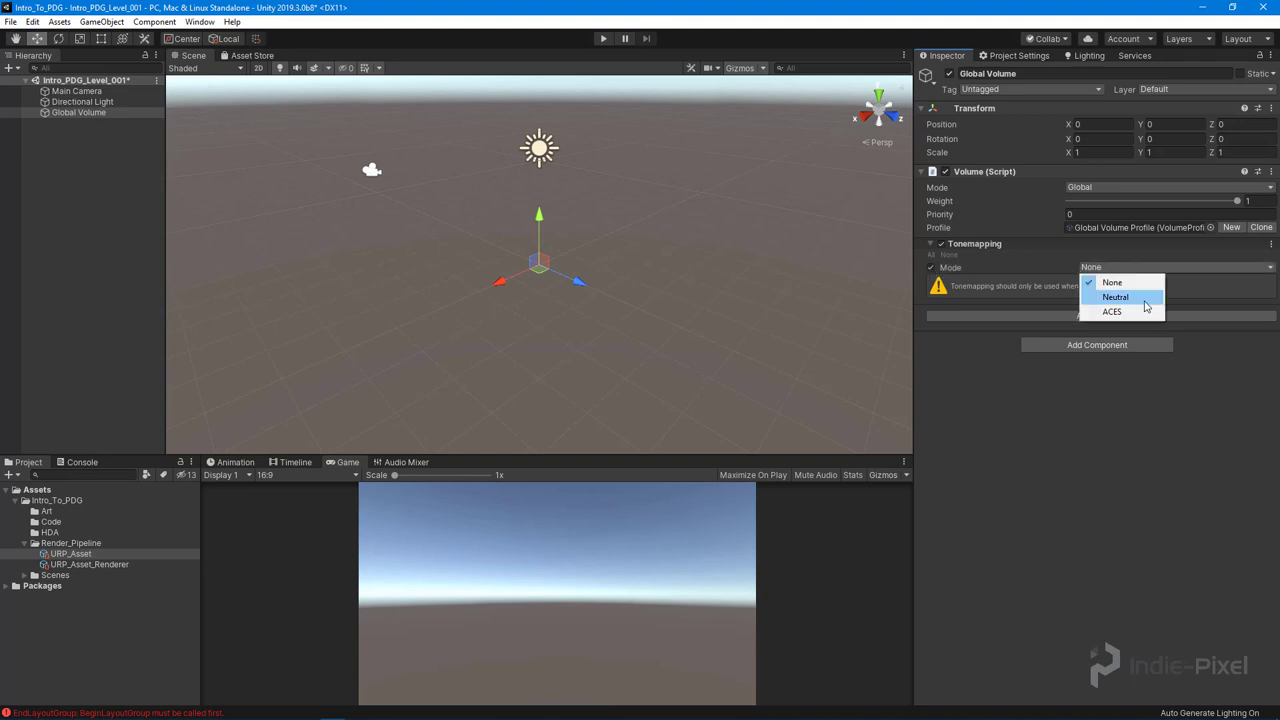
left_click(1130, 311)
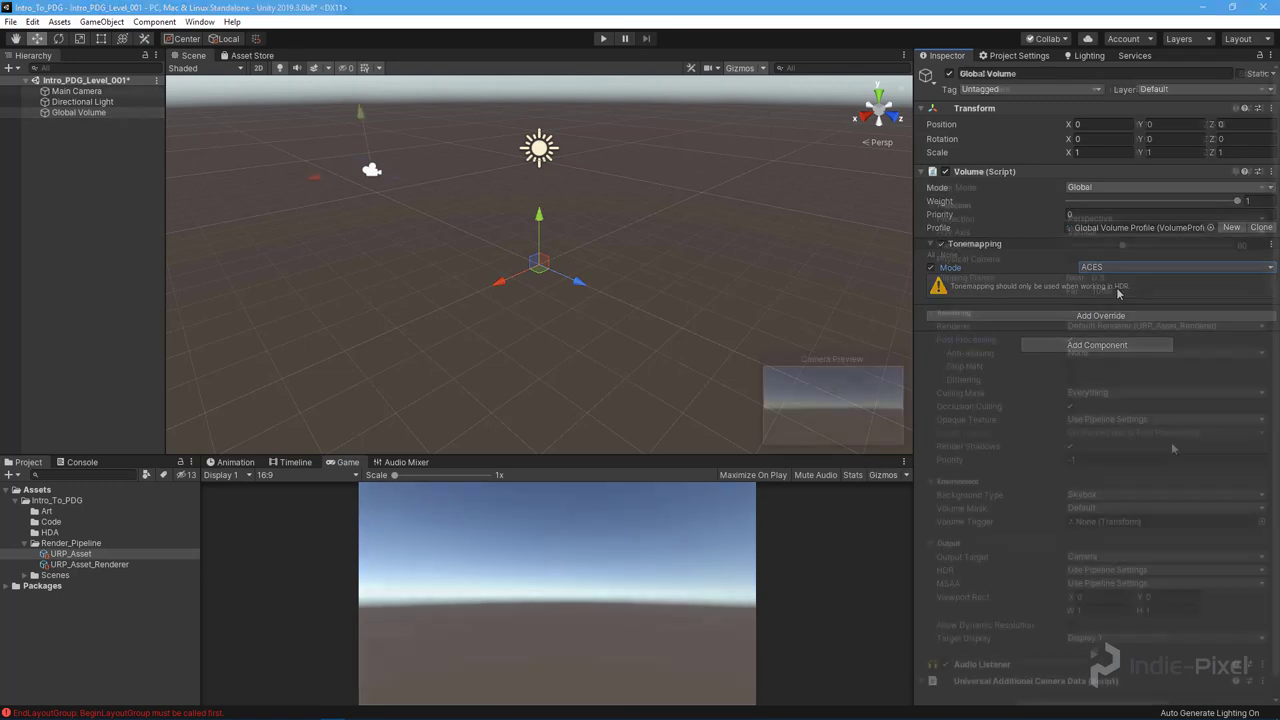
Set the Main Camera's anti-aliasing to Fast Approximate Anti-aliasing (FXAA)
left_click(1096, 355)
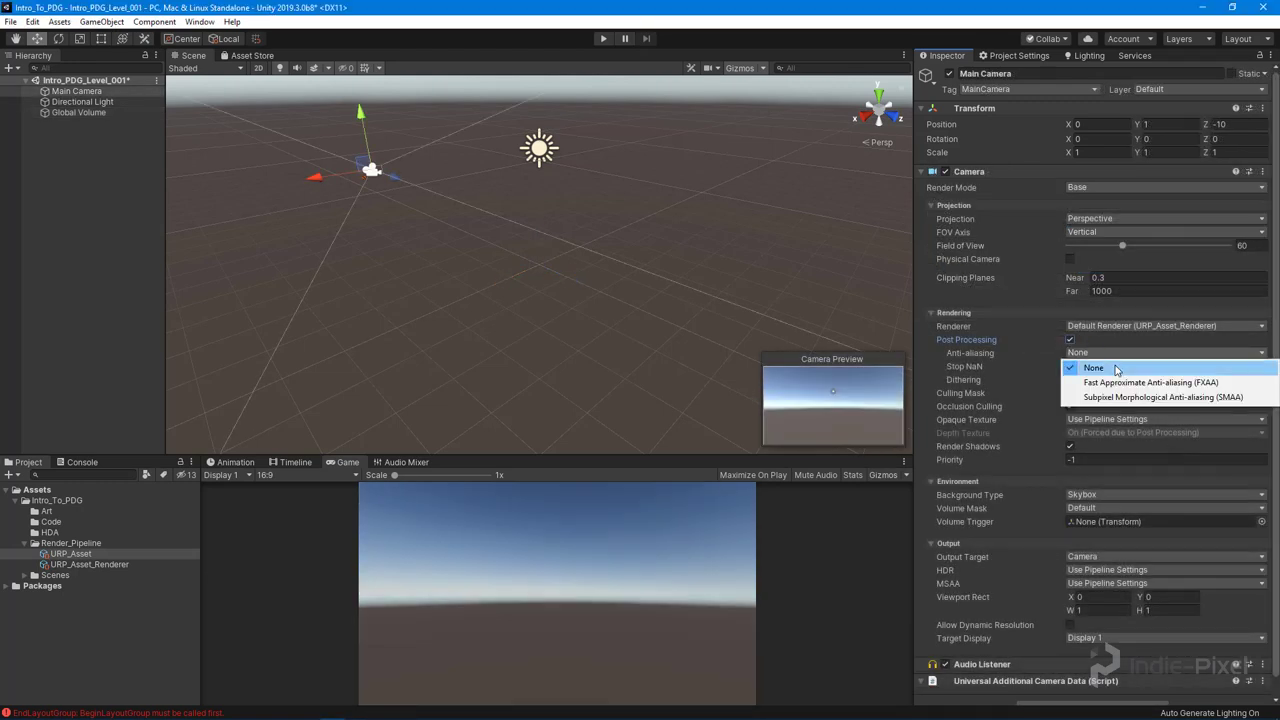
left_click(1130, 383)
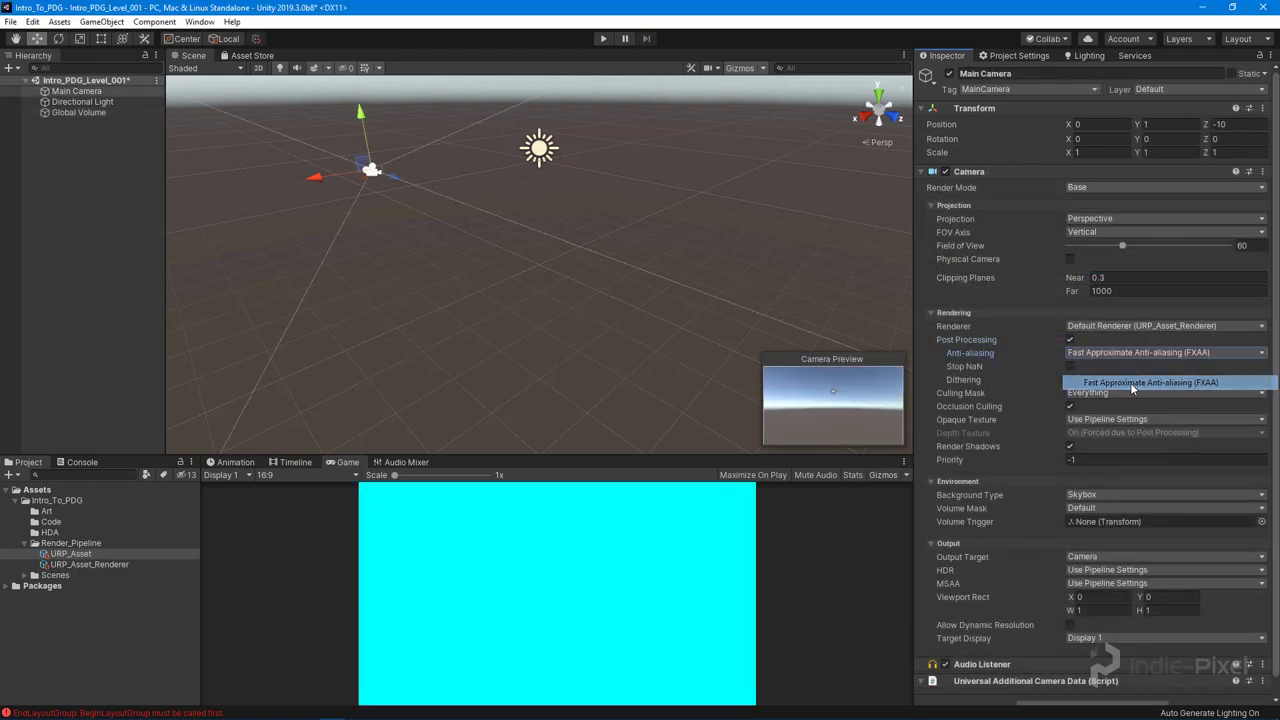
left_click(681, 596)
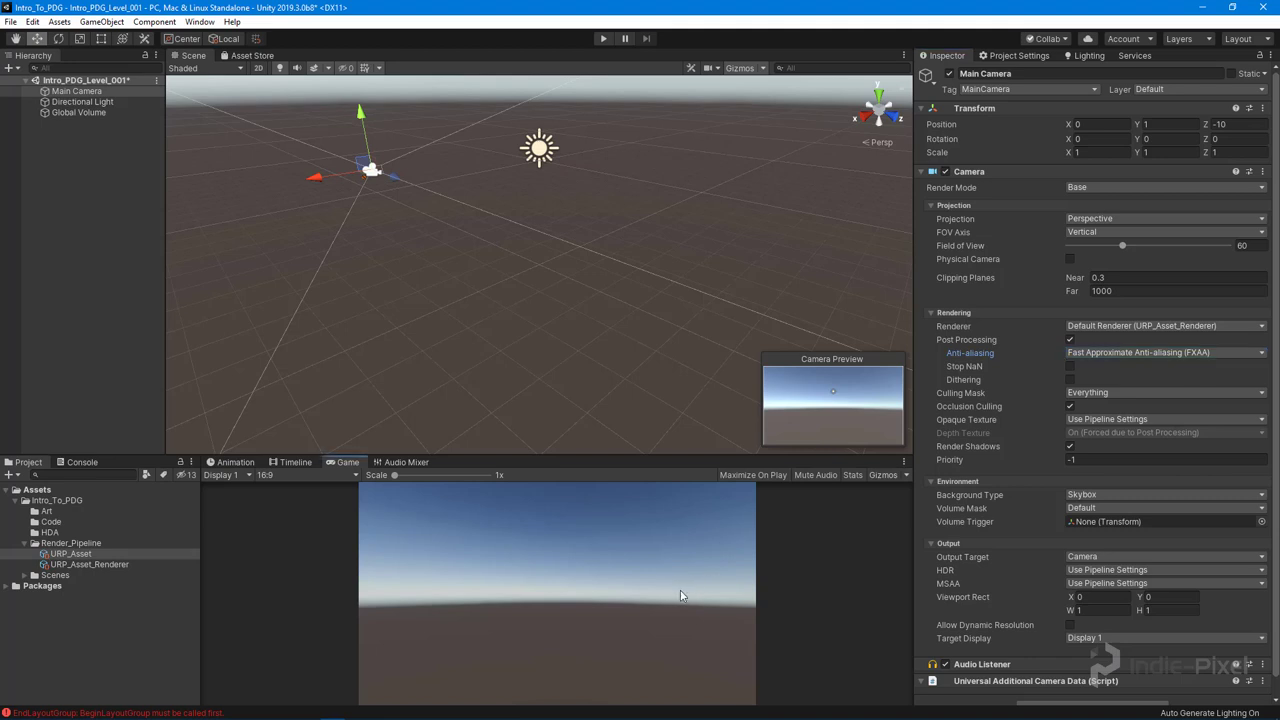
left_click(1016, 57)
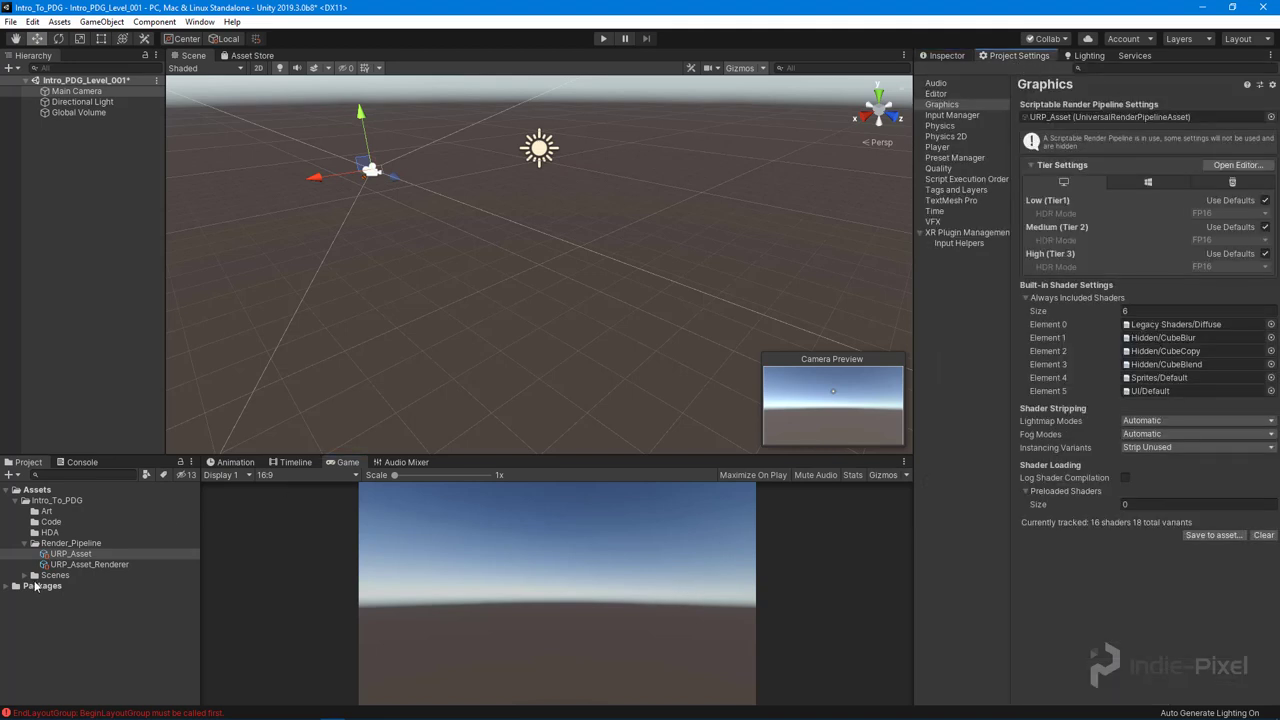
Enable HDR on URP_Asset, leaving MSAA unchanged
left_click(80, 558)
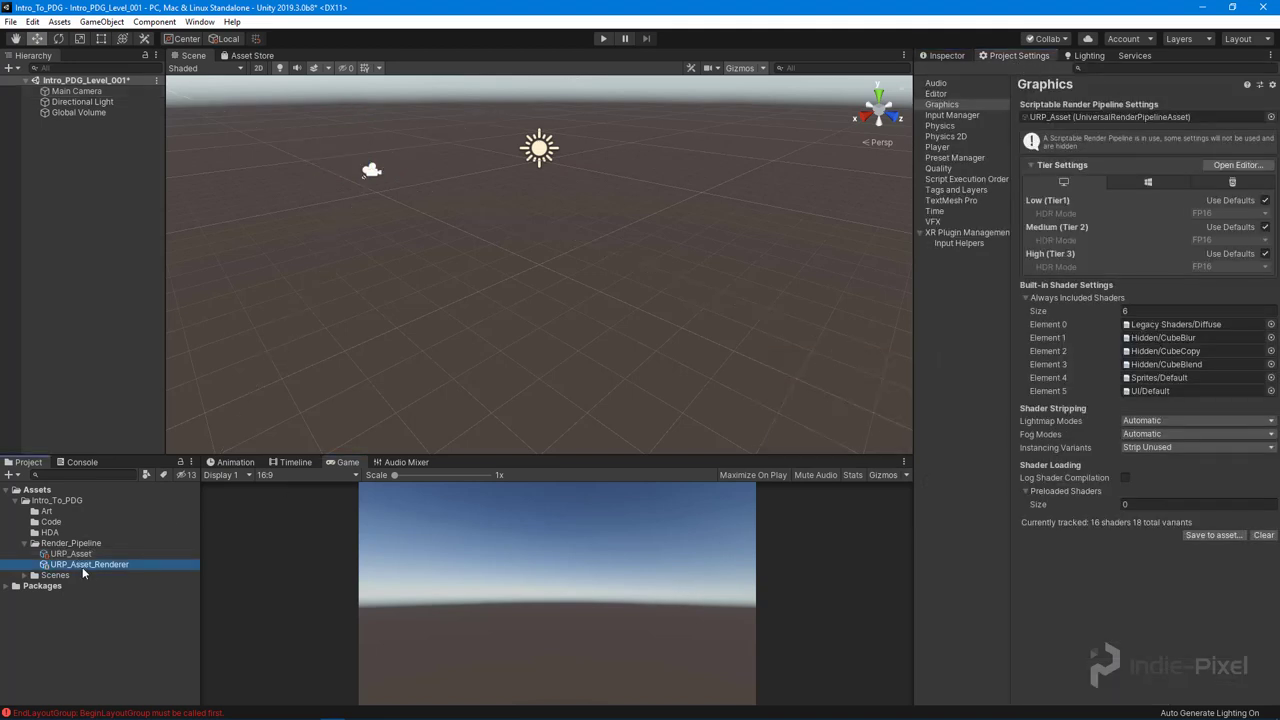
left_click(955, 57)
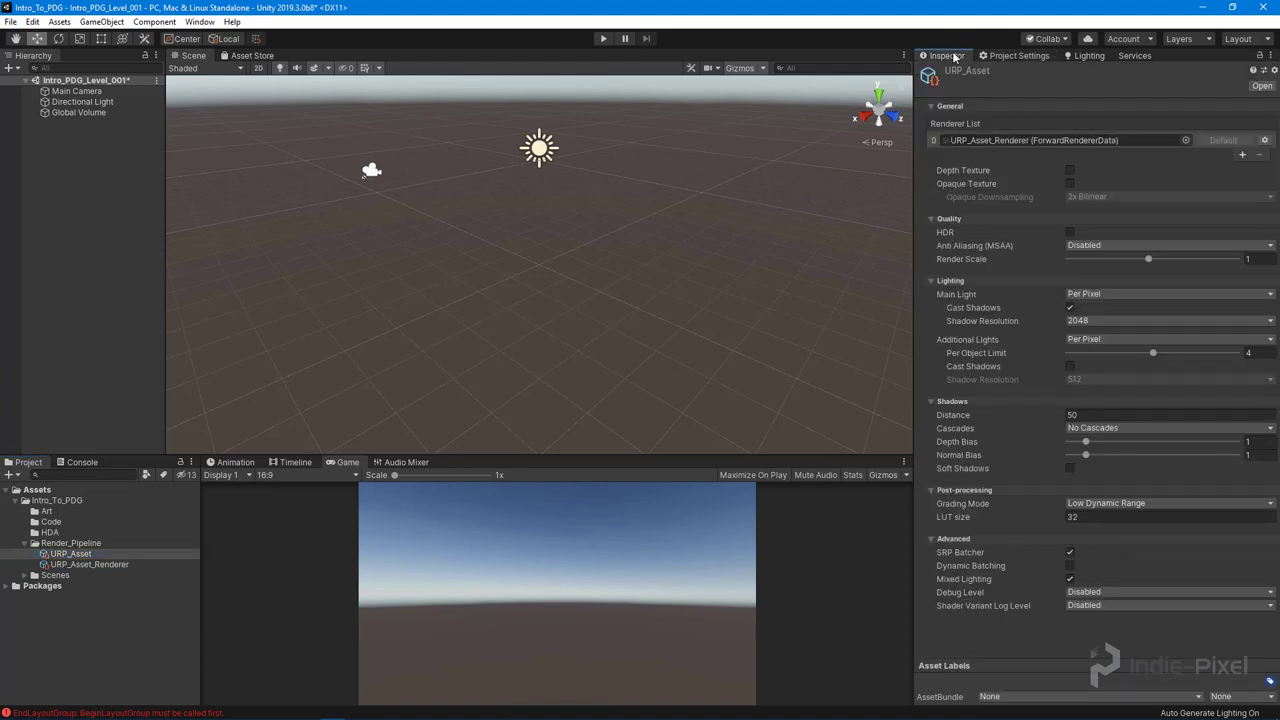
left_click(1070, 233)
left_click(1099, 247)
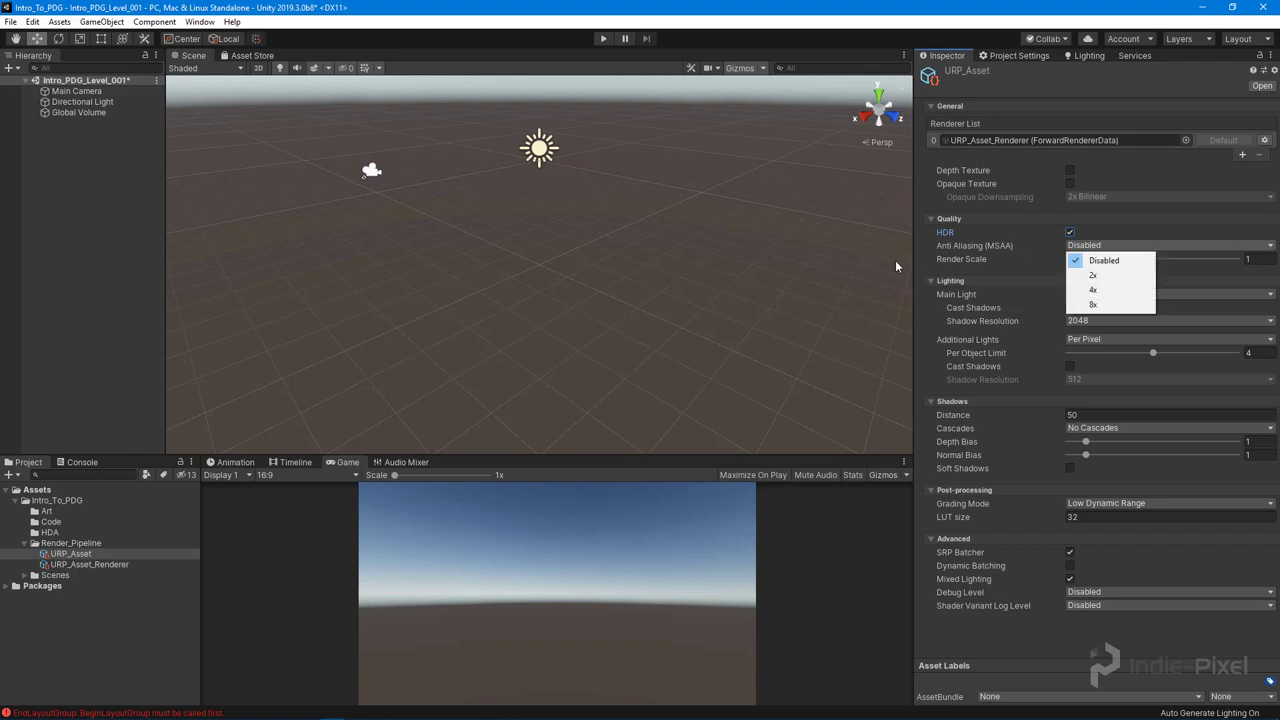
left_click(750, 645)
left_click(76, 91)
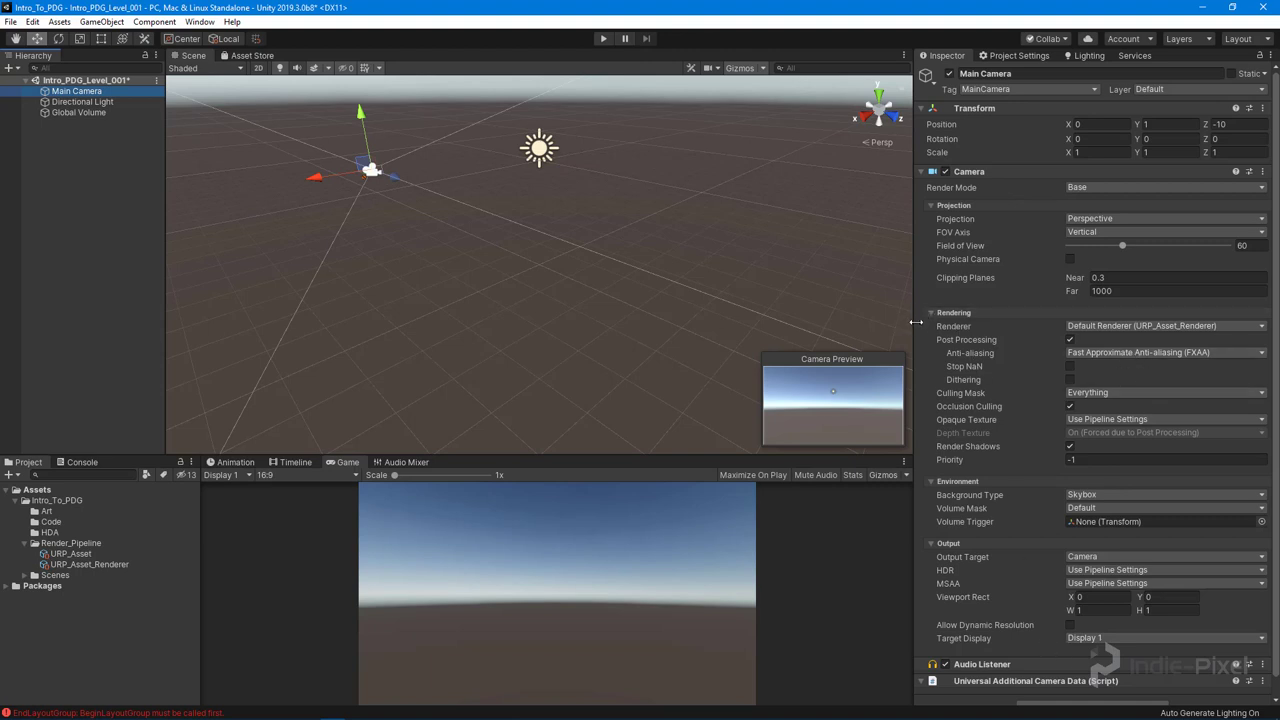
left_click_drag(912, 323, 941, 321)
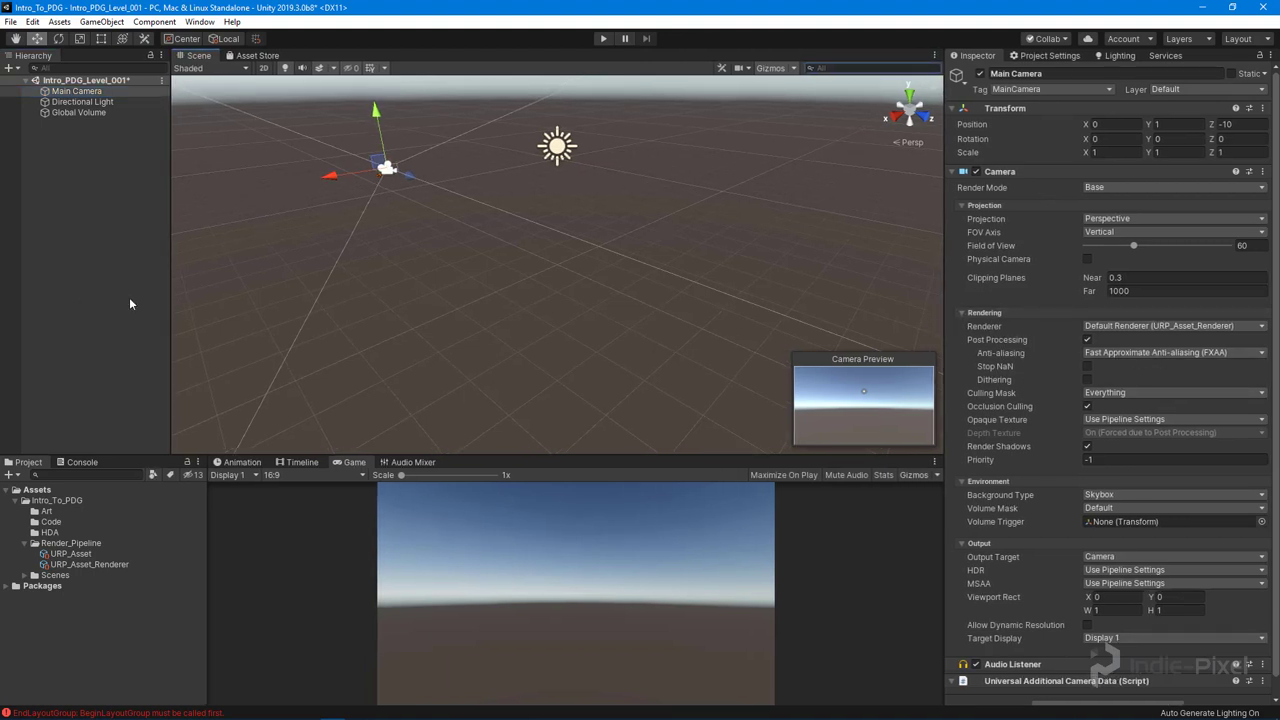
left_click(165, 300)
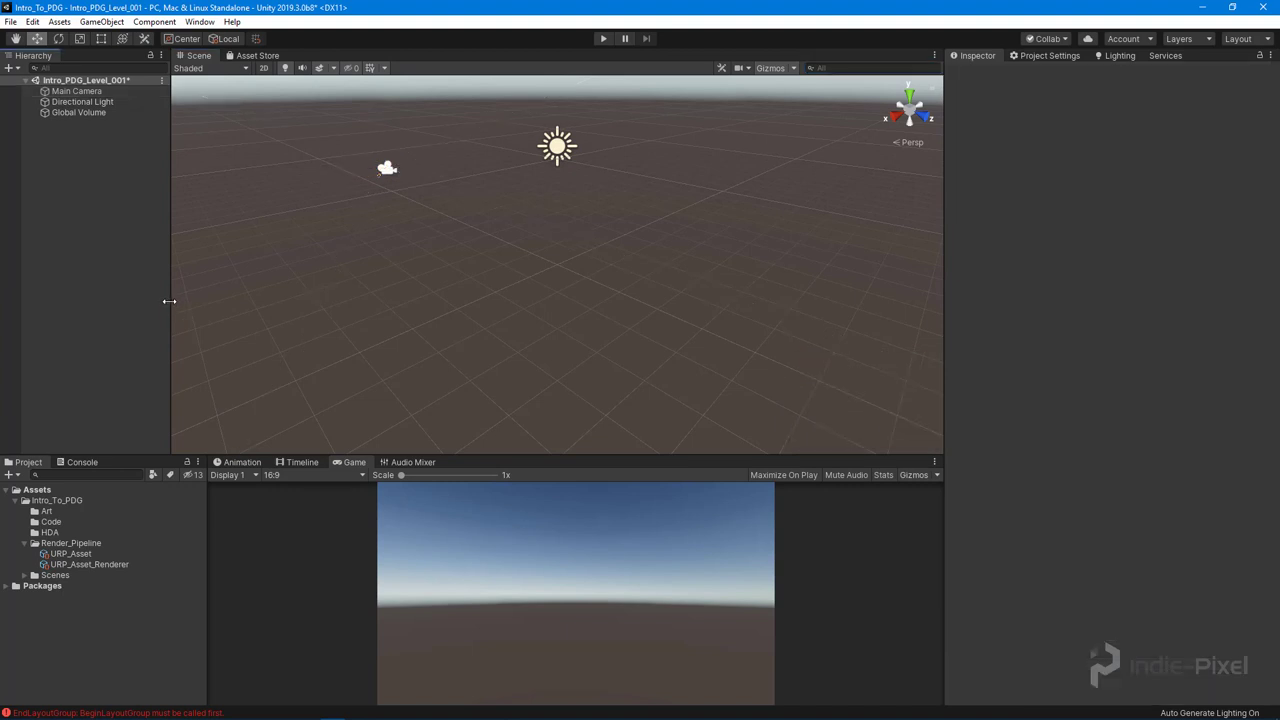
left_click_drag(163, 300, 156, 300)
left_click_drag(205, 538, 188, 537)
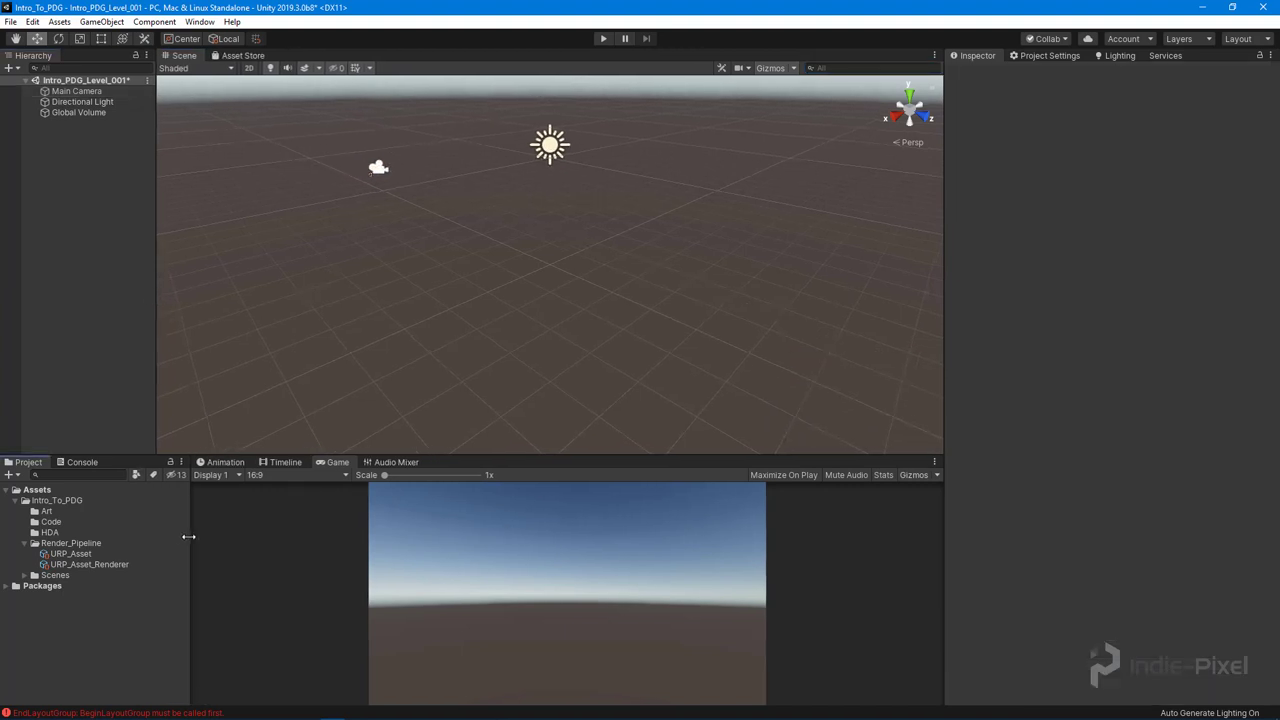
left_click_drag(674, 286, 378, 235, "alt")
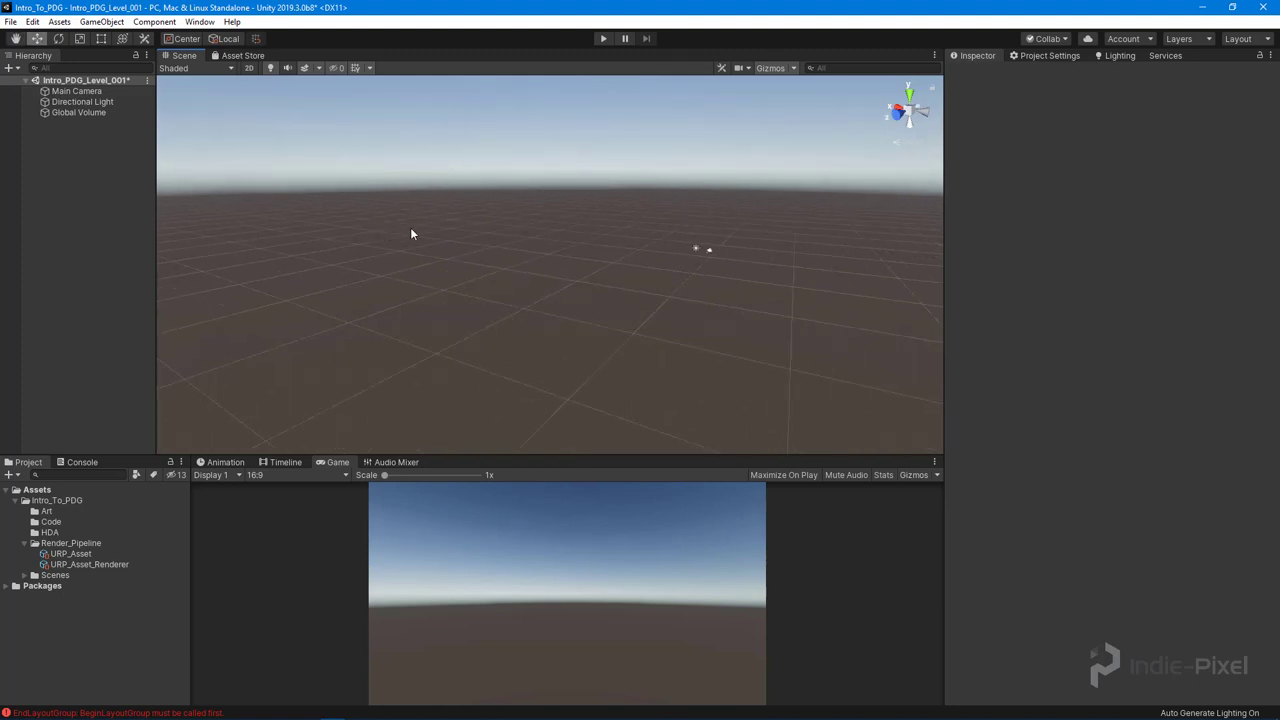